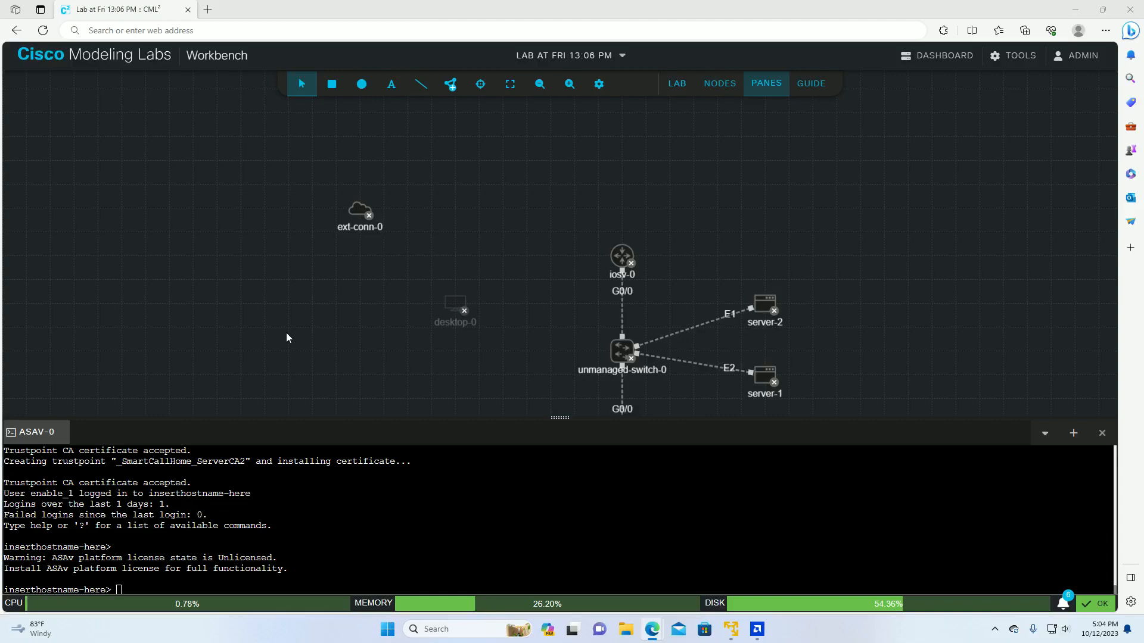
Step: From the dashboard, open the 'Lab at Fri 13:06 PM' workbench and select the asav-0 node
click(957, 67)
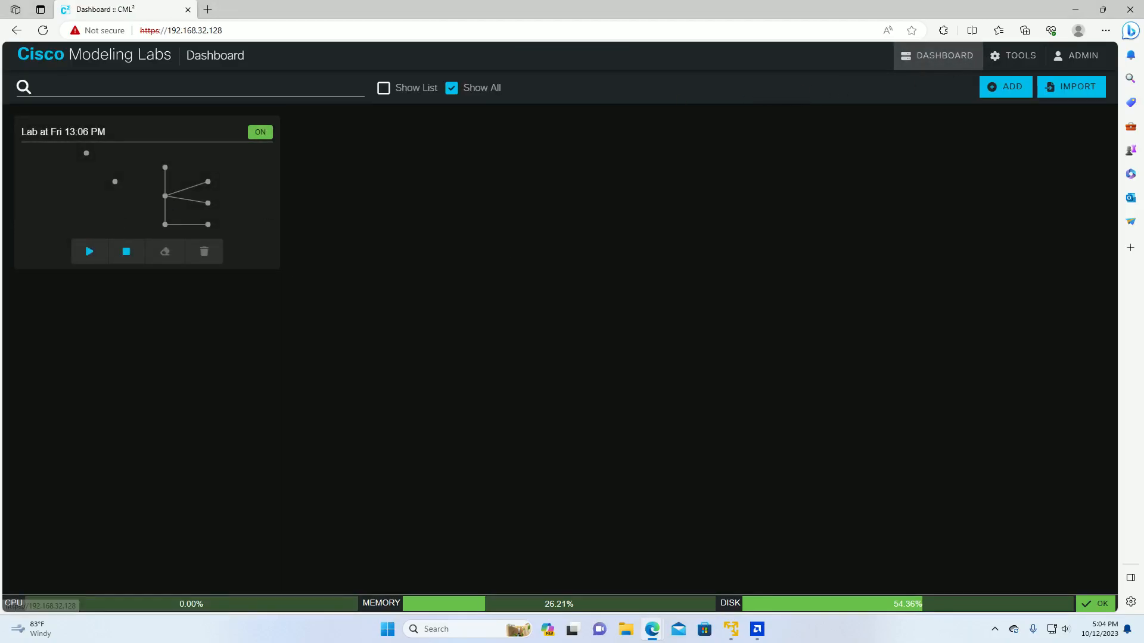
click(124, 184)
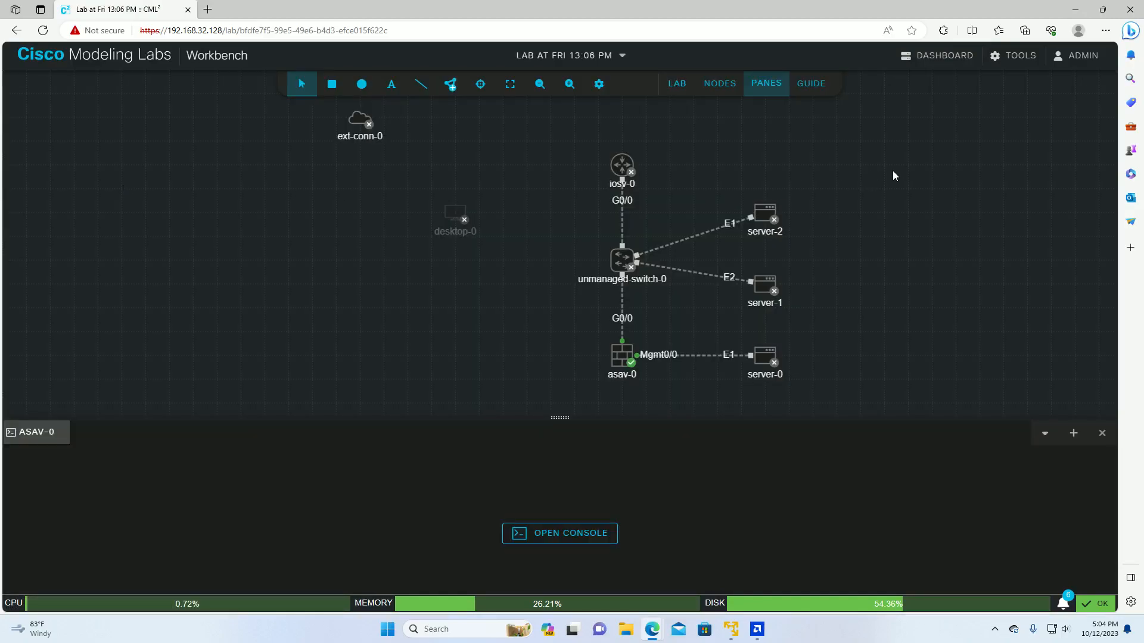
click(630, 356)
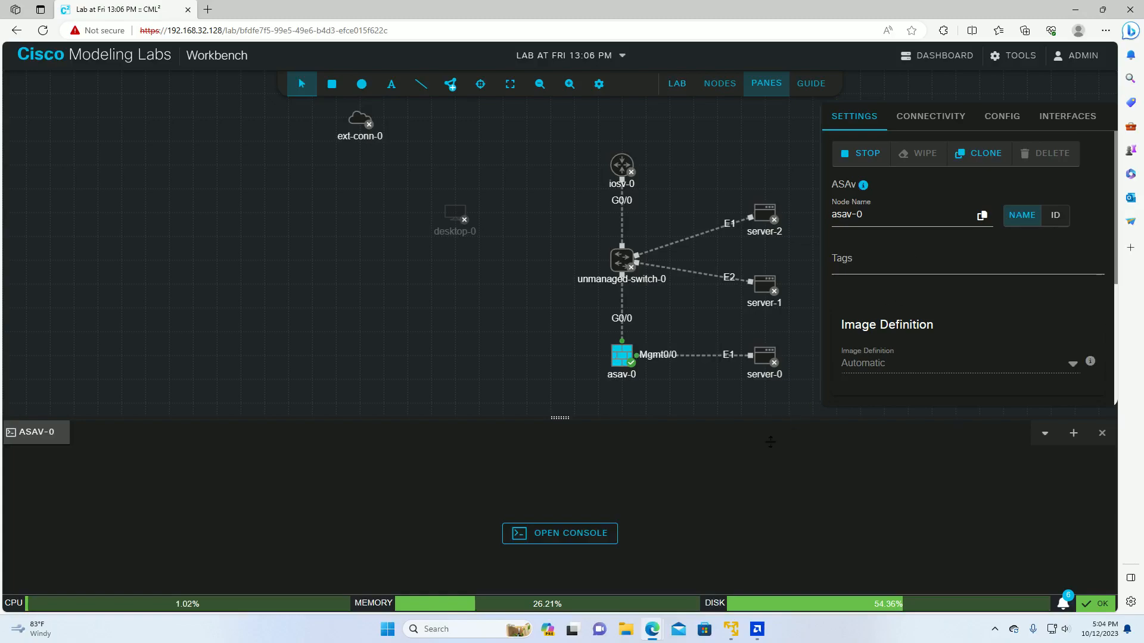
Step: Open the asav-0 console and review its Connectivity, Config and Interfaces tabs, then return to Settings
click(543, 538)
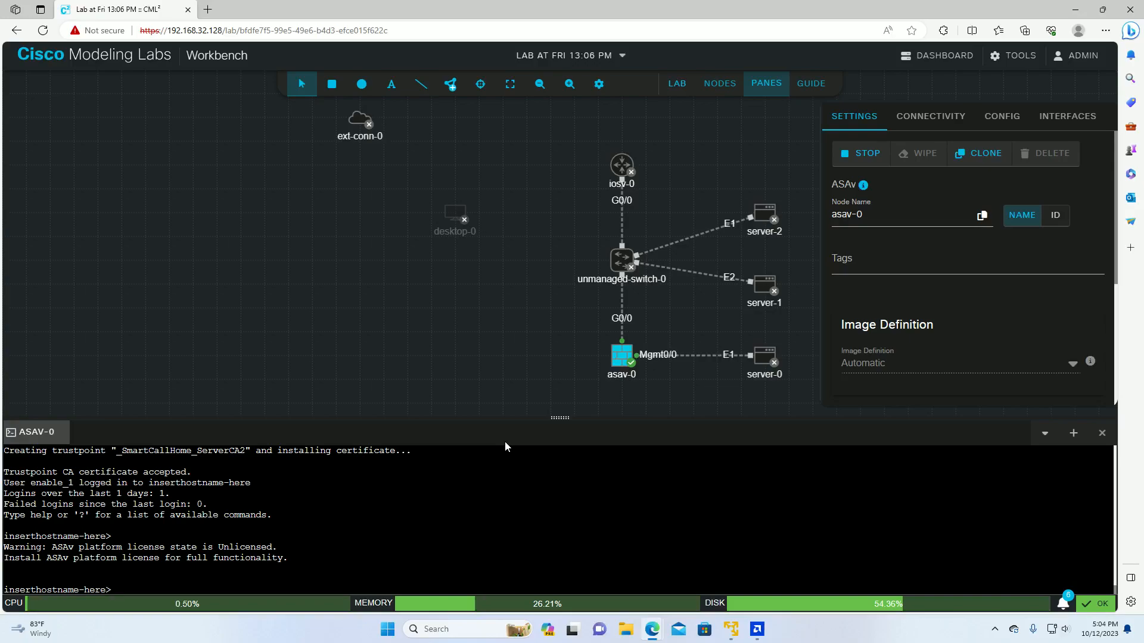
click(930, 117)
click(1006, 117)
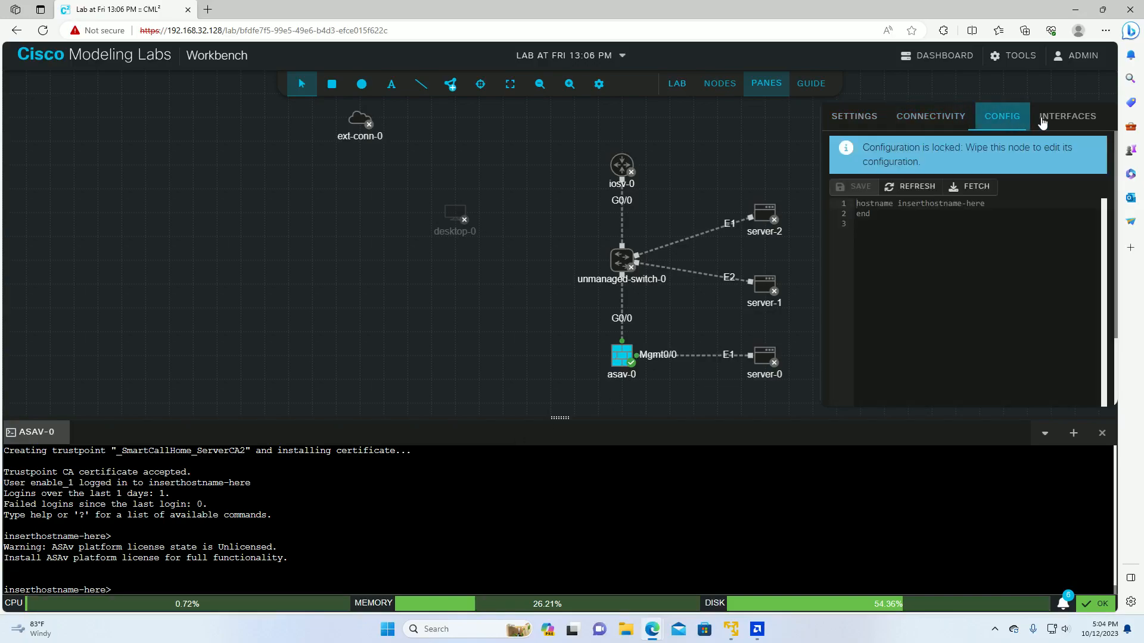
click(1075, 115)
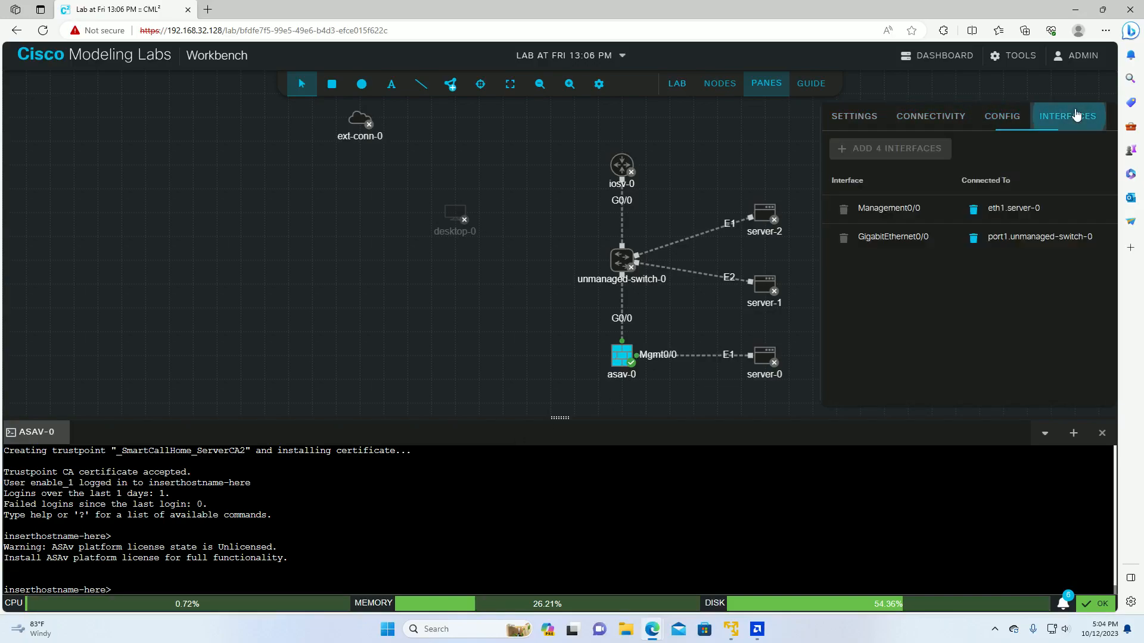
click(935, 118)
click(854, 128)
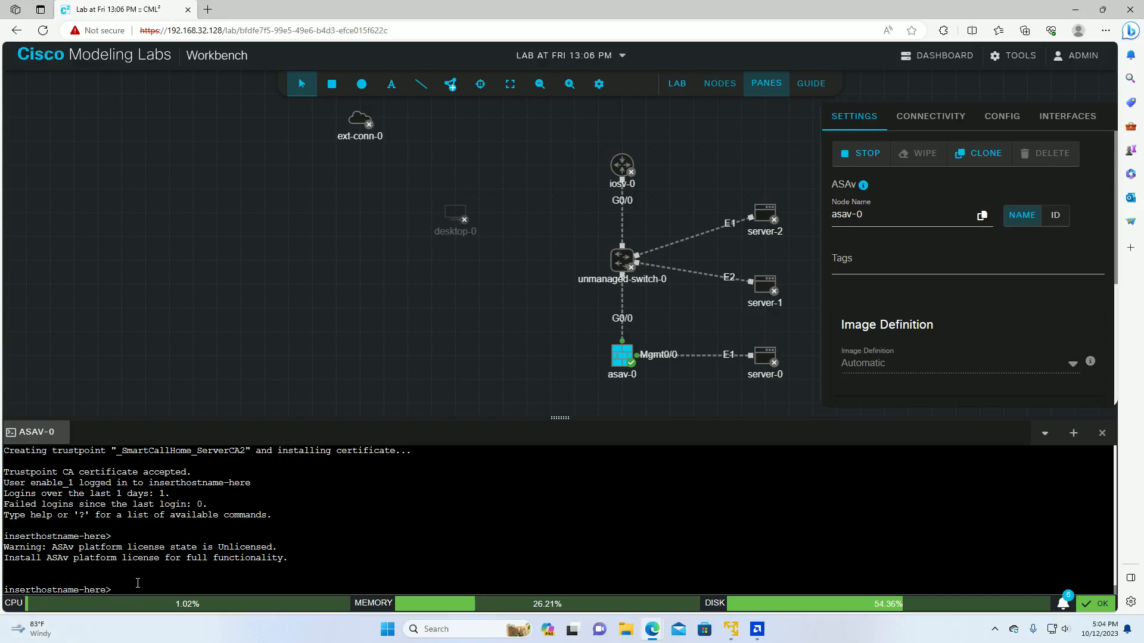
Step: Run enable and enter a short password and its confirmation, which the ASAv rejects
text(enable)
key(Return)
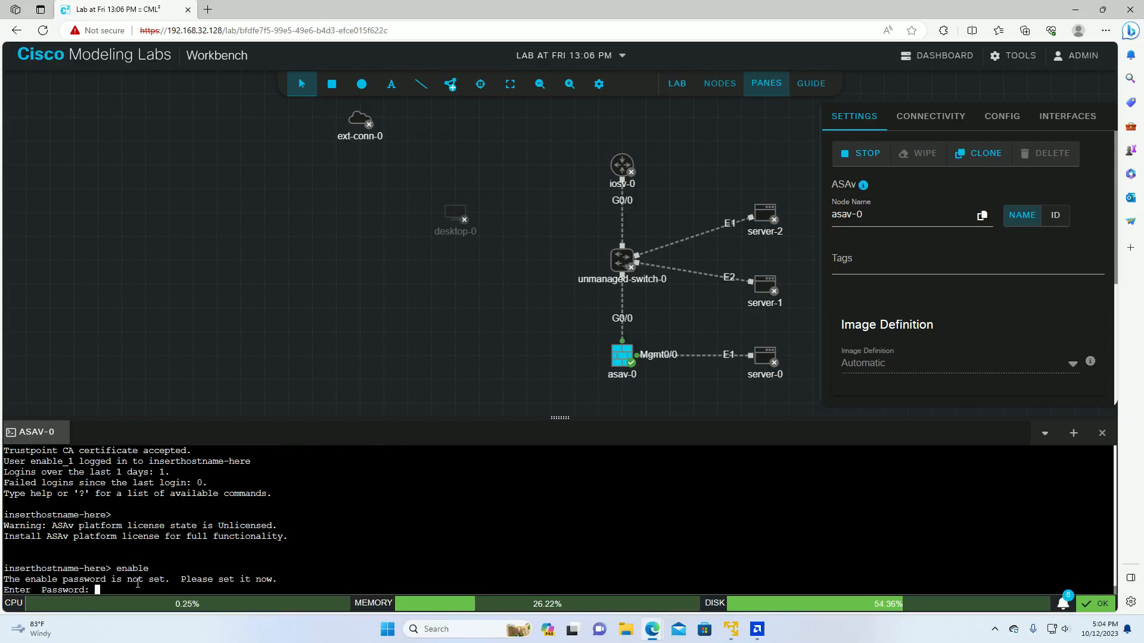
text(cisco)
key(Return)
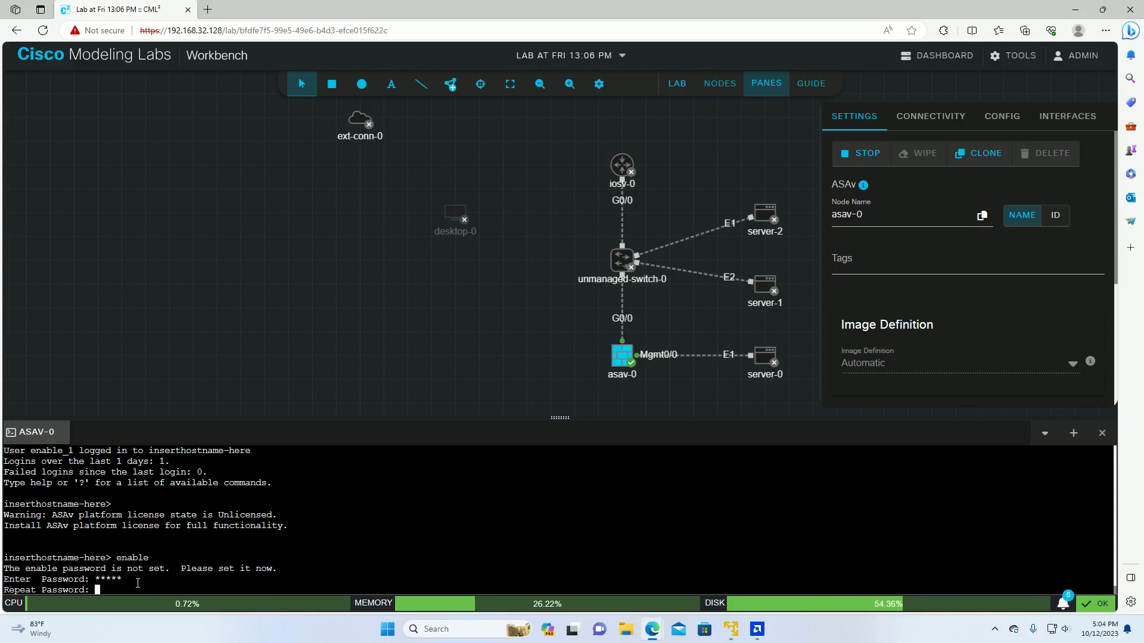
text(cisco)
key(Return)
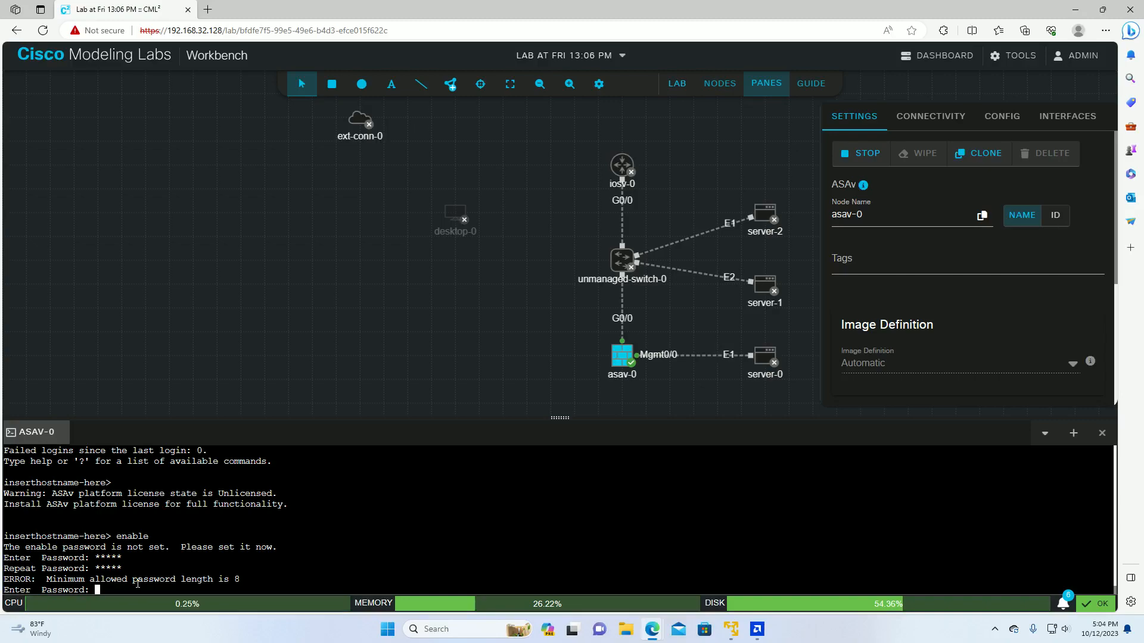
Step: Try a longer alphanumeric enable password and re-enter its confirmation
text(cisco1234)
key(Return)
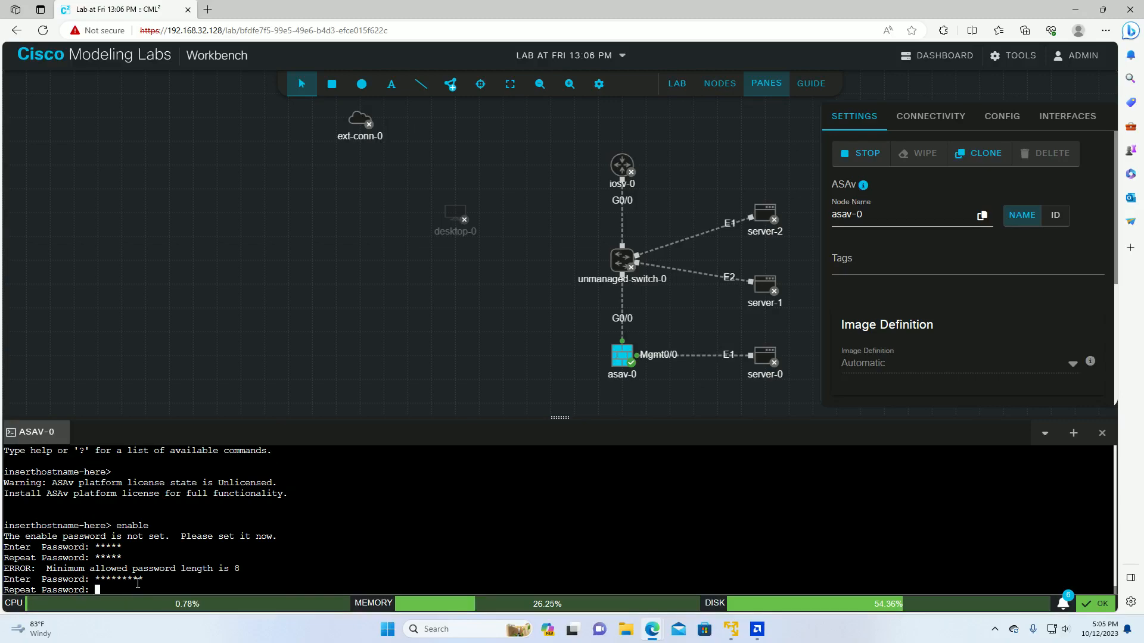
text(cisco)
key(BackSpace)
key(BackSpace)
key(BackSpace)
key(BackSpace)
key(BackSpace)
text(cisco1234)
key(Return)
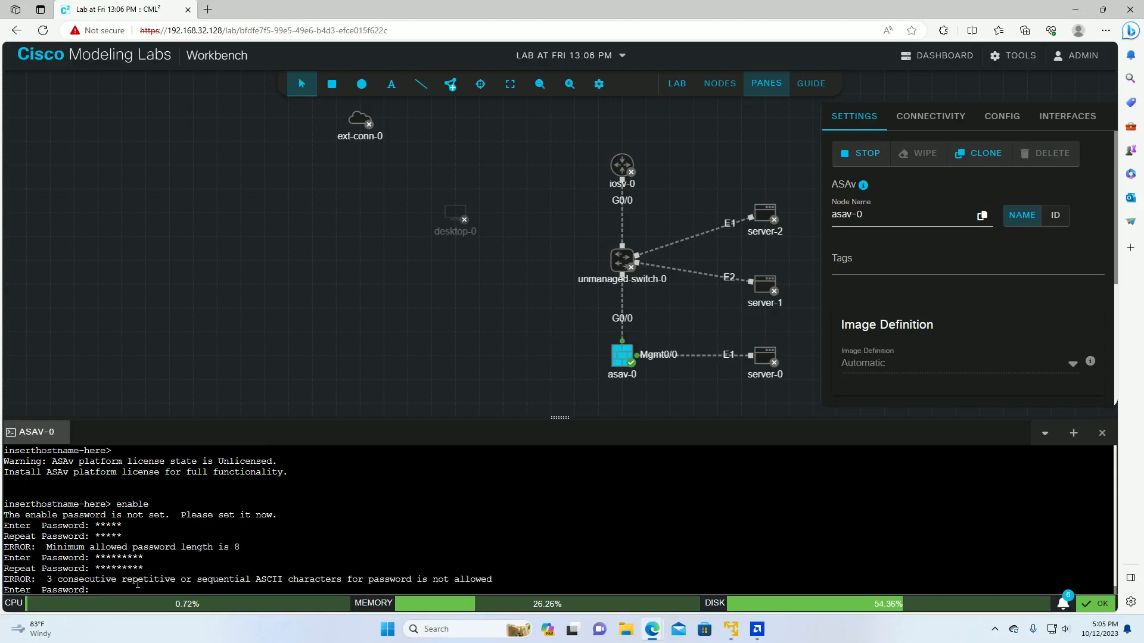
Step: Set a 9-character enable password, confirm it, and reach the inserthostname-here# prompt
text(ccccccccc)
key(Return)
text(c)
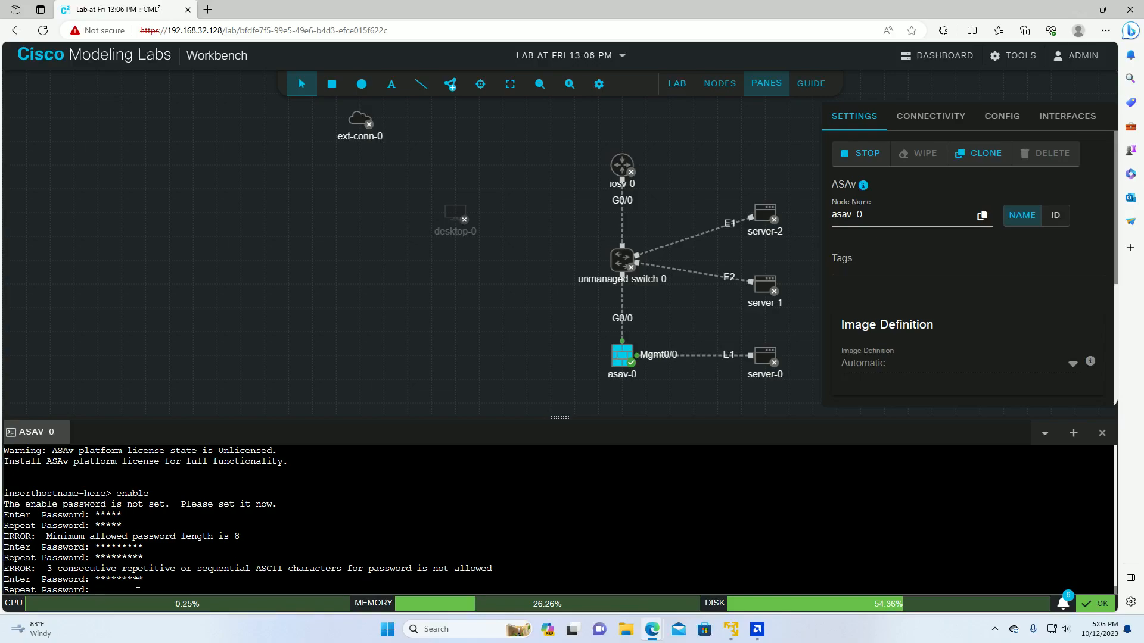
text(cccccccc)
key(Return)
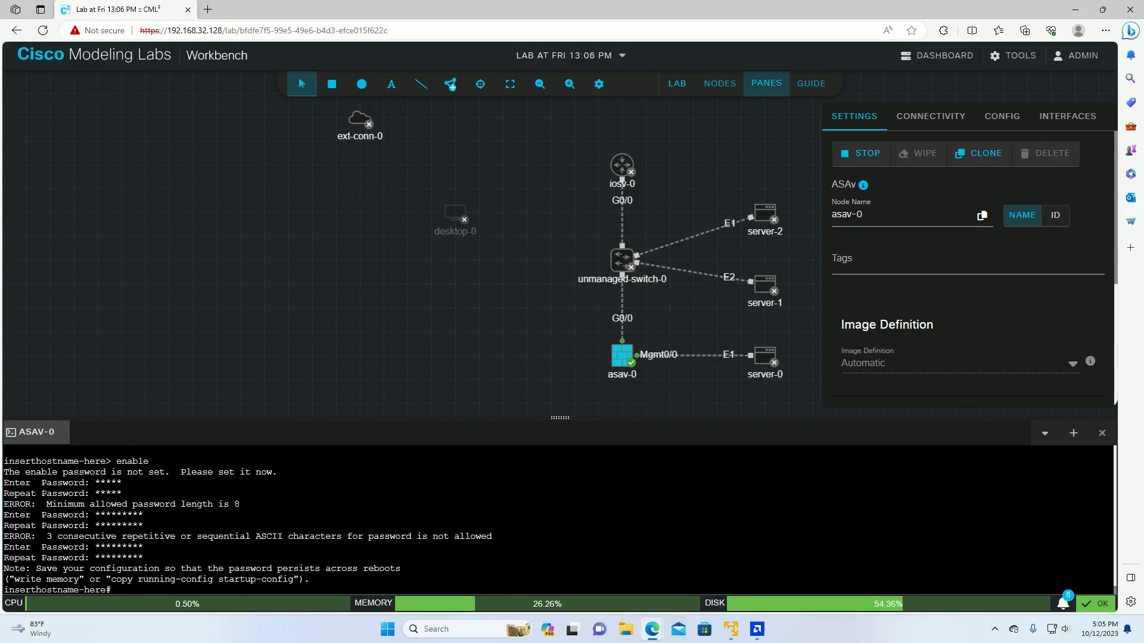
Step: Re-run enable twice, then type exit to log off the asav-0 console session
text(enable)
key(Return)
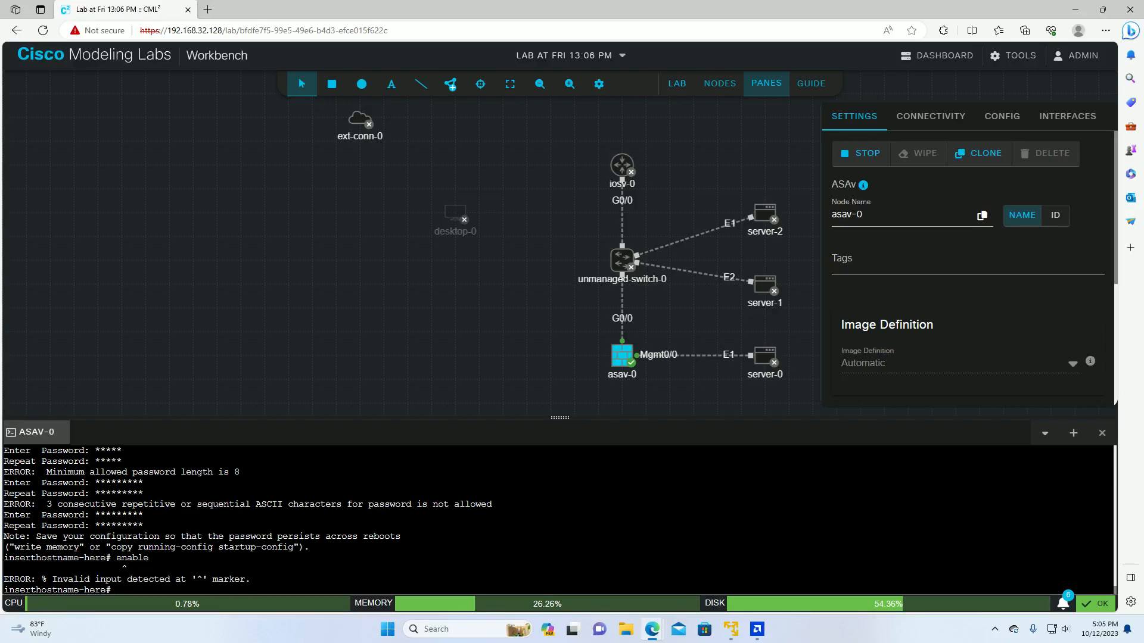
text(enable)
key(Return)
text(exit)
key(Return)
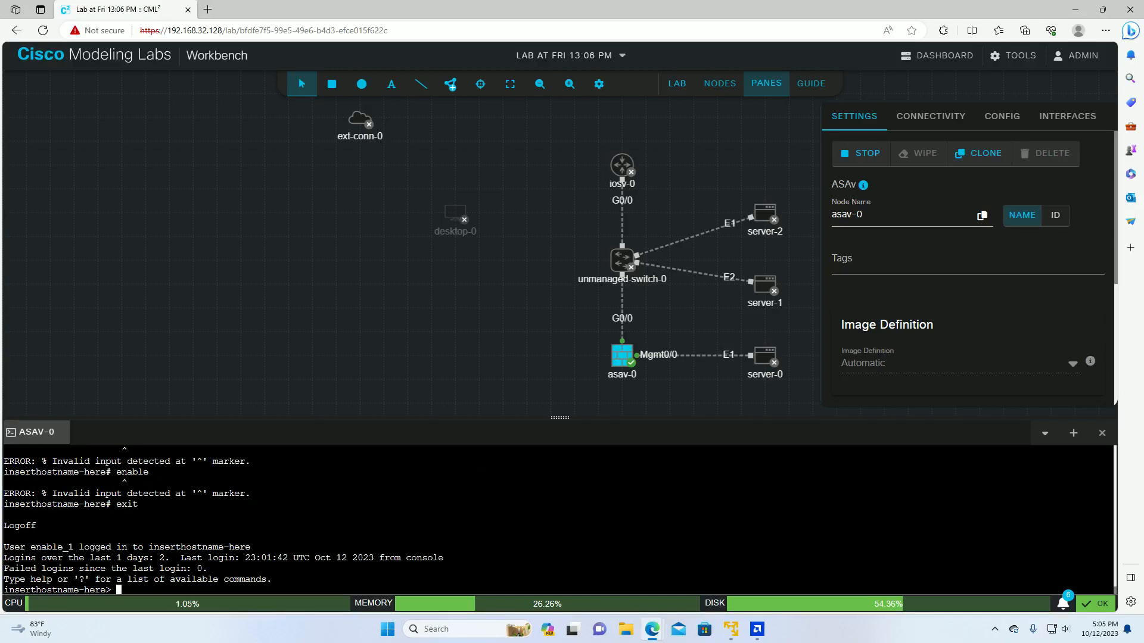
text(exit)
key(Return)
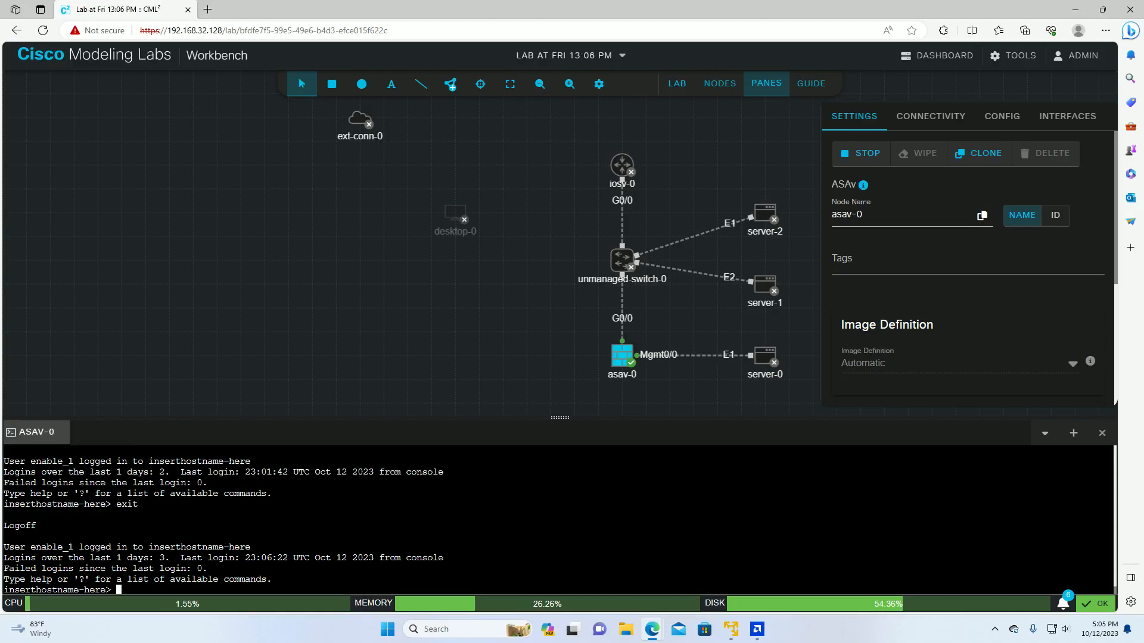
Step: Run enable at the > prompt and try three passwords, ending in Access denied
text(enable)
key(Return)
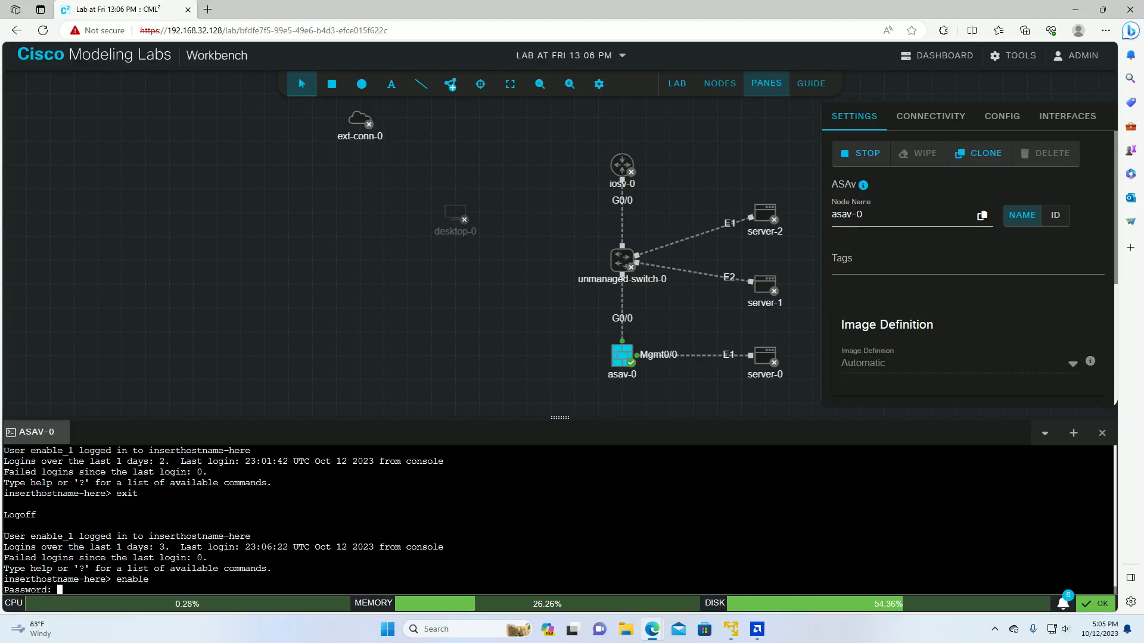
text(*****)
key(BackSpace)
text(*****)
key(Return)
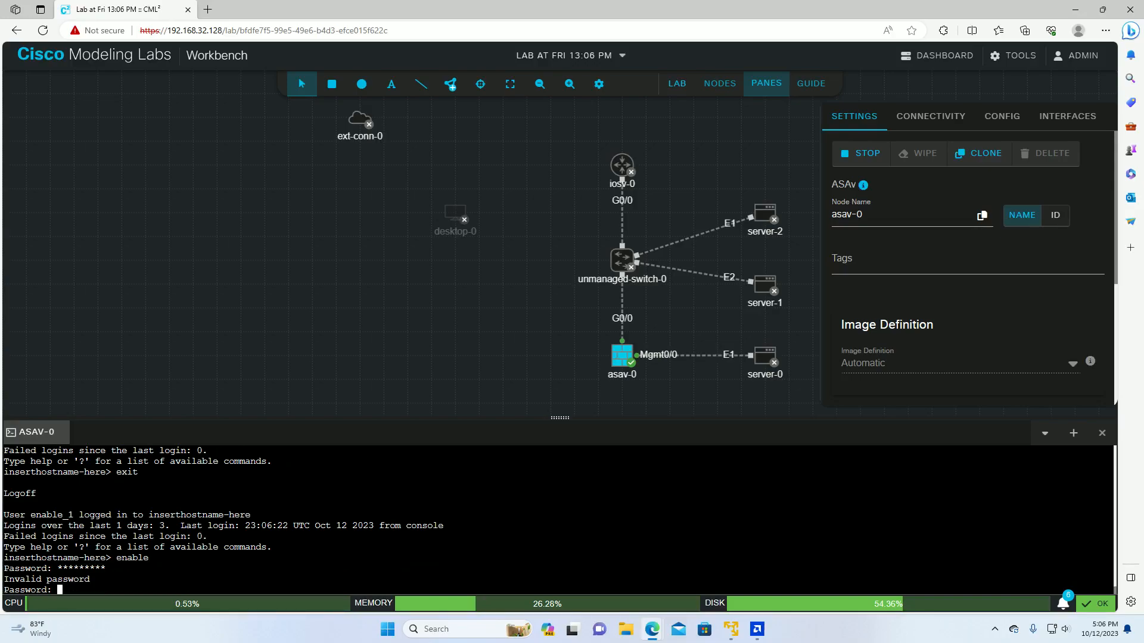
text(**********)
key(Return)
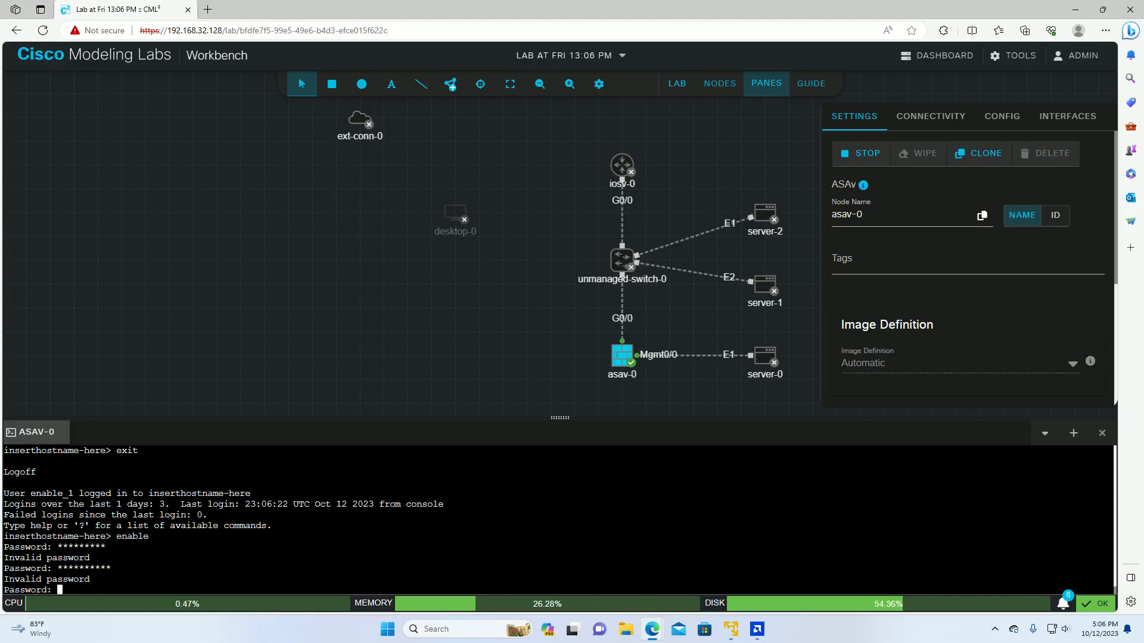
text(******)
key(BackSpace)
key(BackSpace)
key(BackSpace)
key(BackSpace)
key(BackSpace)
key(BackSpace)
key(Return)
text(12sisco3)
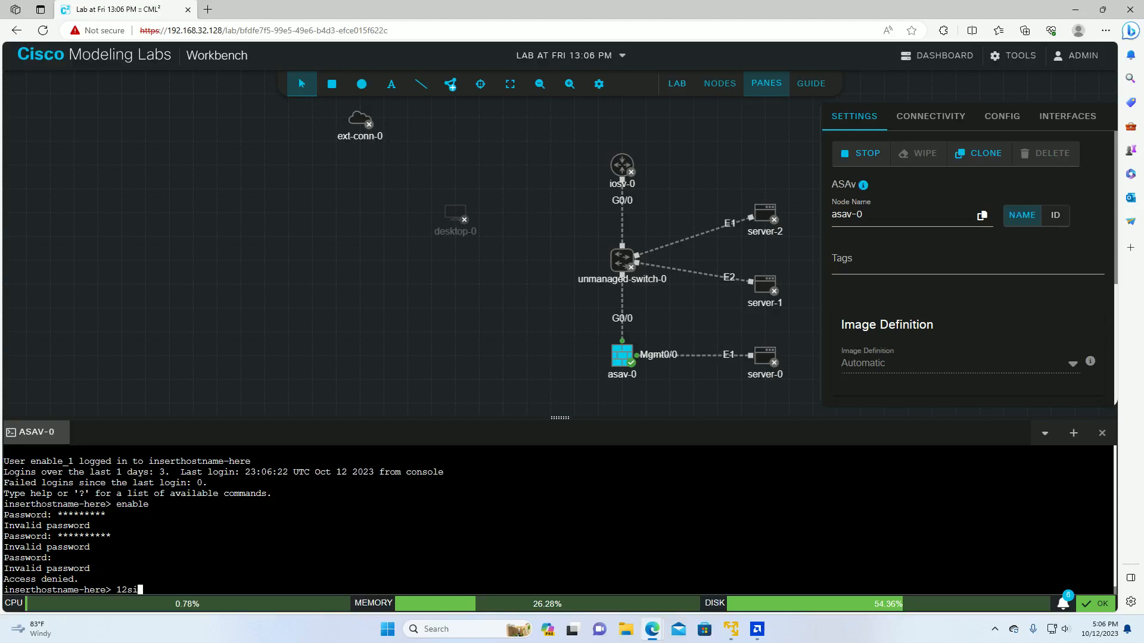
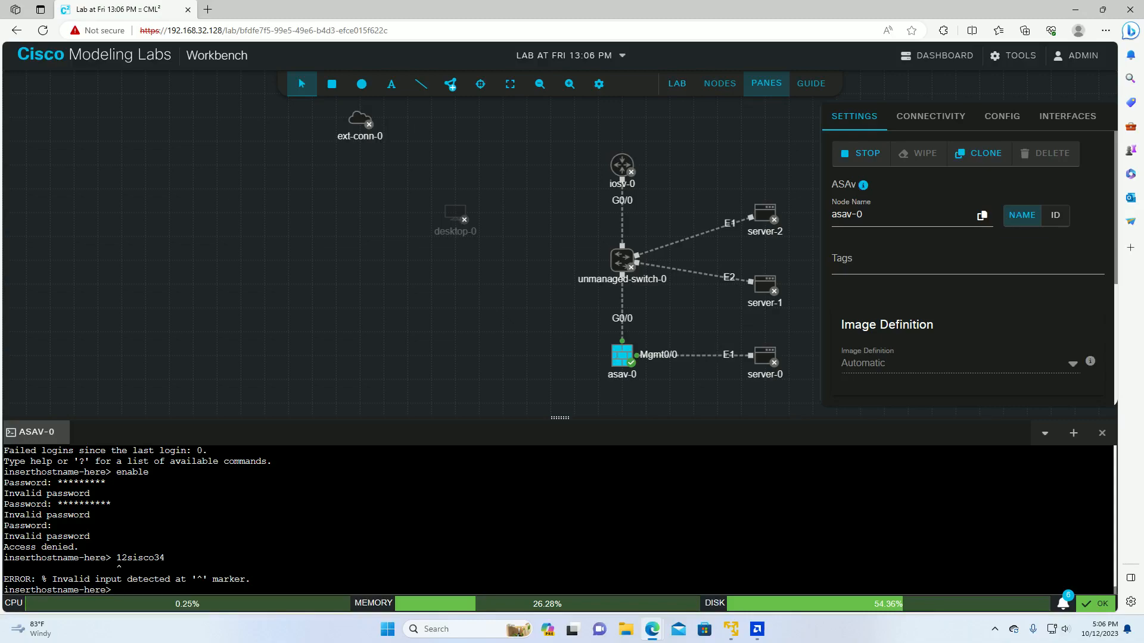
Step: Enter privileged mode with the enable password, then try a bare config command, which returns 'Incomplete command'
text(enable)
key(Return)
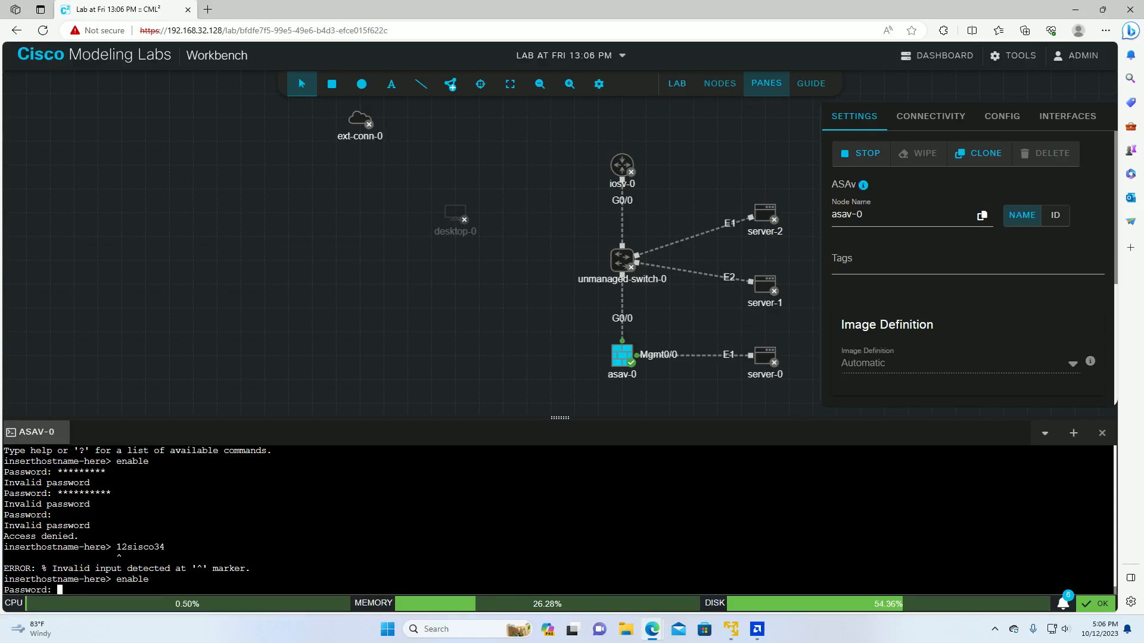
text(12sisco34)
key(Return)
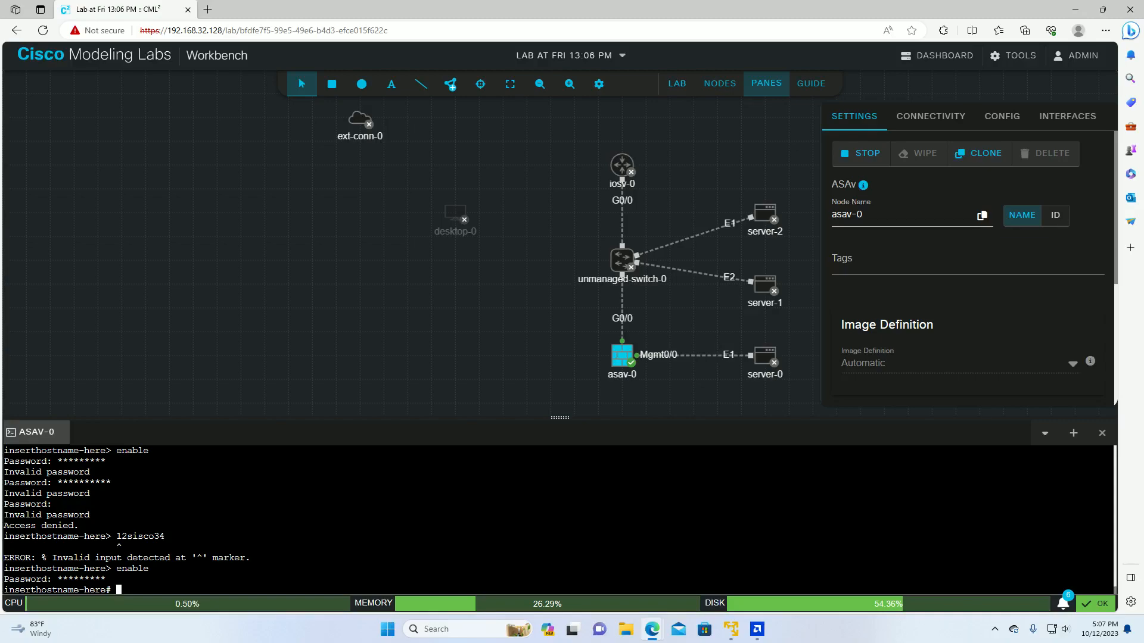
text(config)
key(Return)
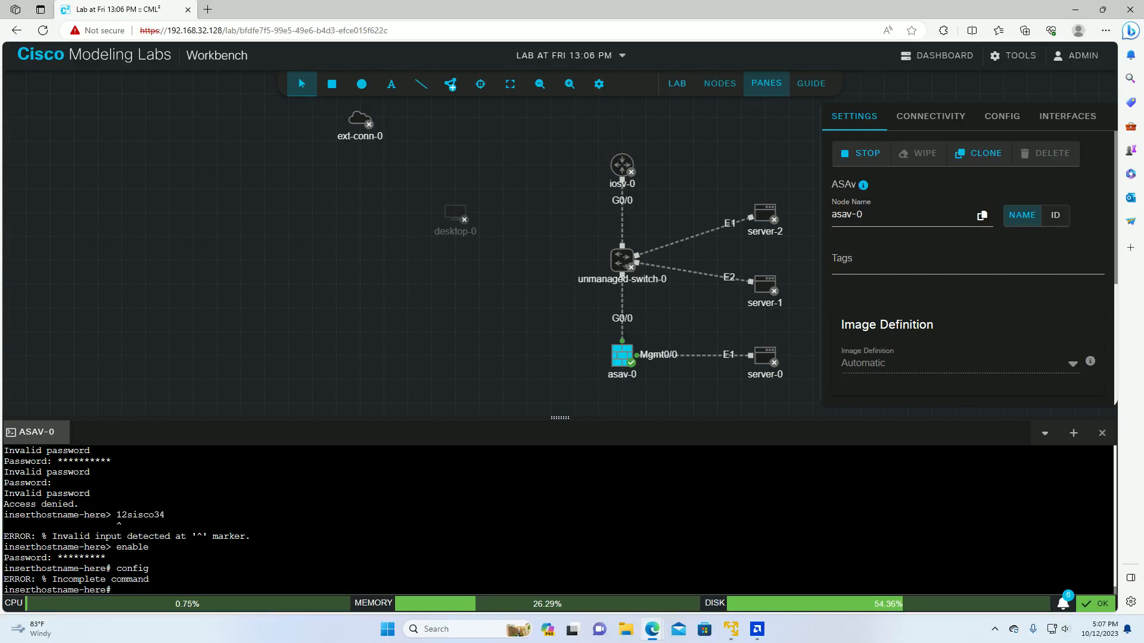
Step: Enter global configuration mode with configure terminal, fixing typos, and decline anonymous error reporting
text(configer termin)
key(Return)
text(config)
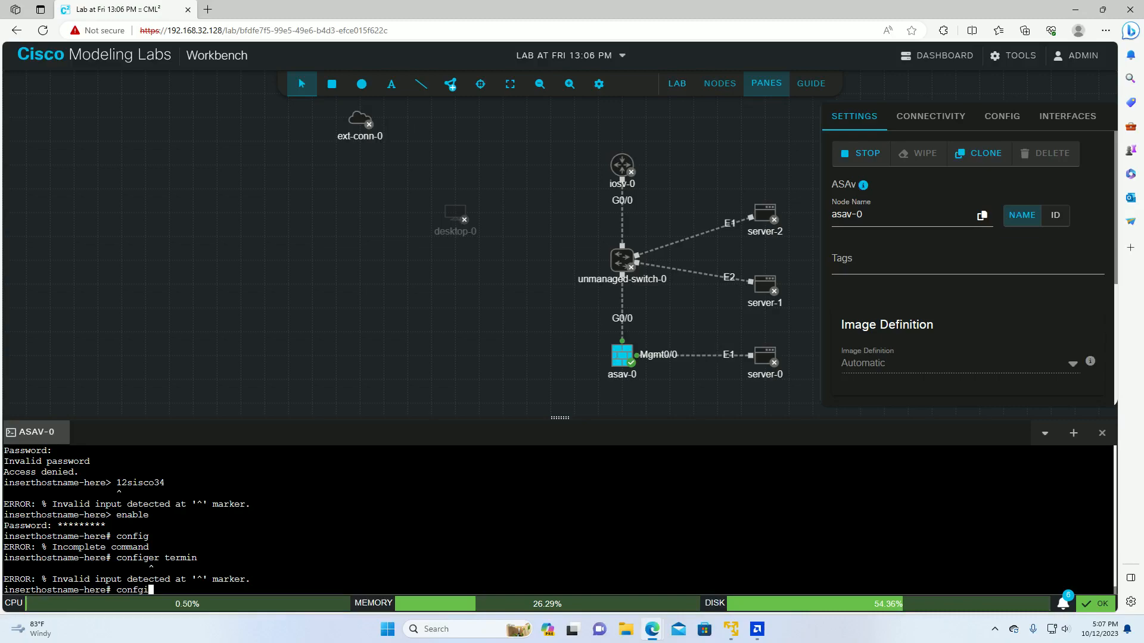
key(BackSpace)
key(BackSpace)
text(fig)
text(er)
key(BackSpace)
key(BackSpace)
text(ure terminal)
key(Return)
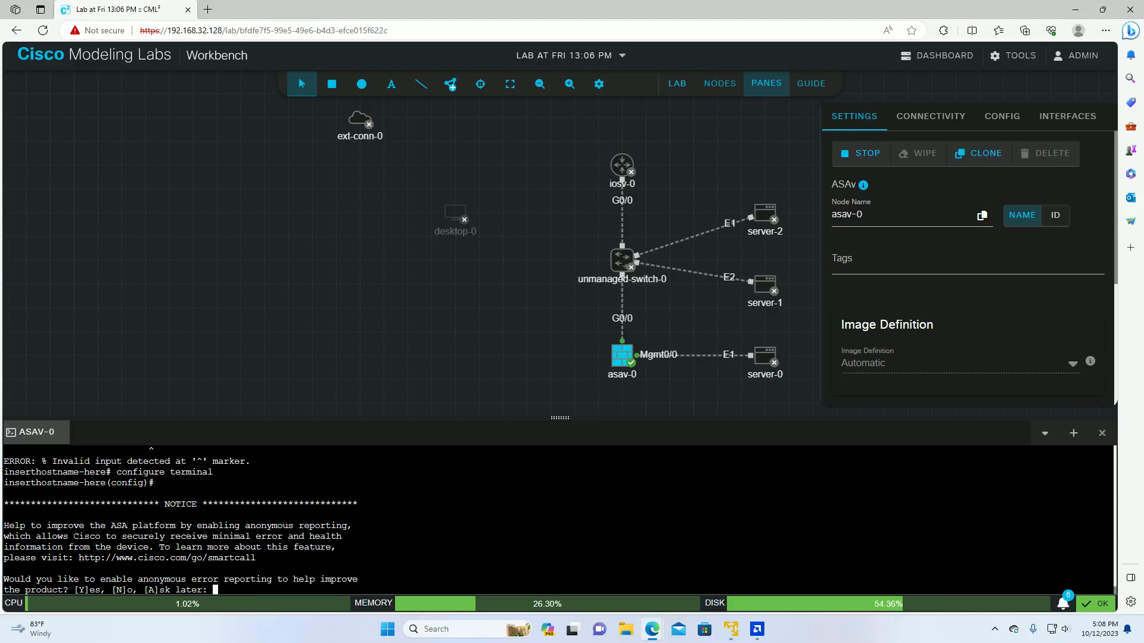
text(n)
key(Return)
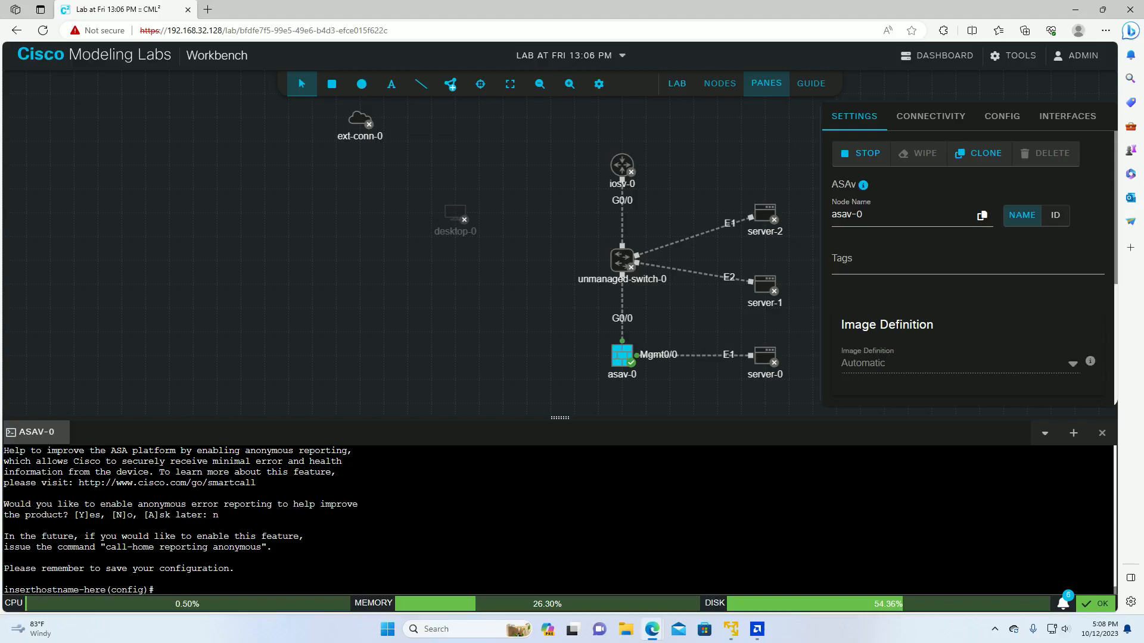
Step: Set the firewall hostname to ciscoteam
text(hostname)
text(ciscoteam)
key(Return)
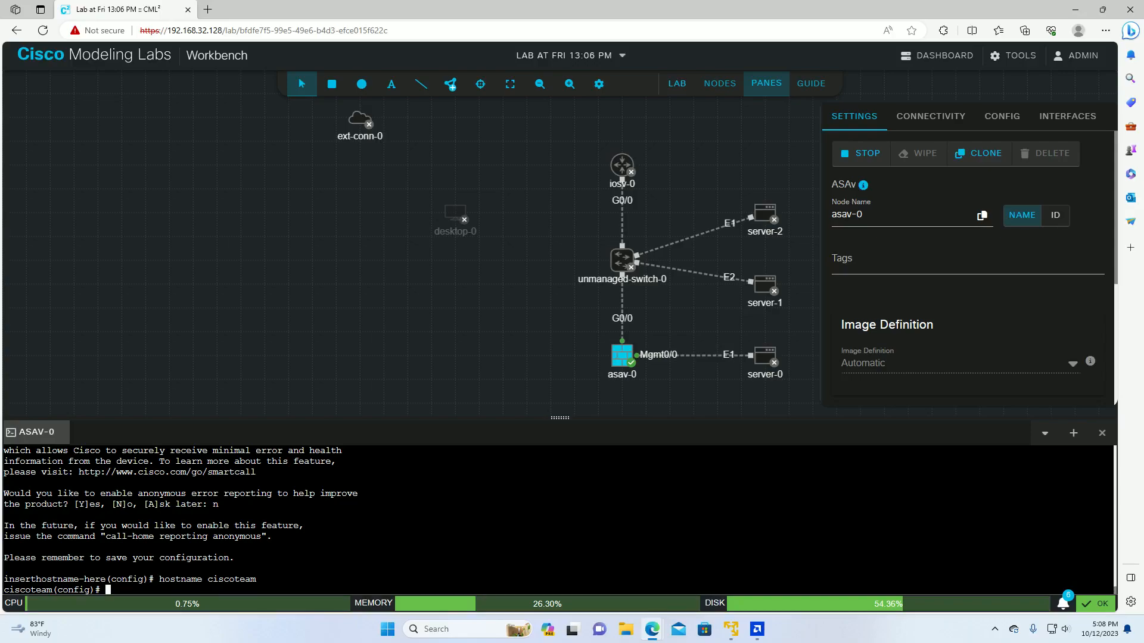
Step: Try nameif management at the global configuration prompt, which is rejected
text(man)
key(BackSpace)
key(BackSpace)
key(BackSpace)
text(nmae)
key(BackSpace)
key(BackSpace)
key(BackSpace)
text(am(config)# nameif management)
key(Return)
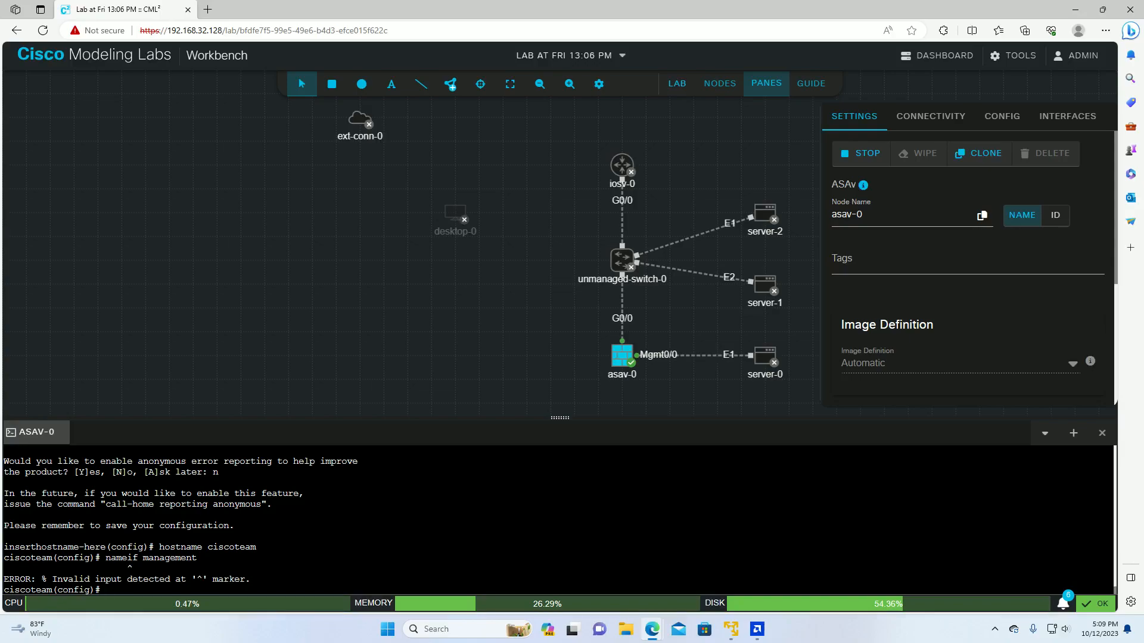
Step: Enter interface management 0/0 configuration after several mistyped attempts
text(interfacemanagemnet 0/0)
key(Return)
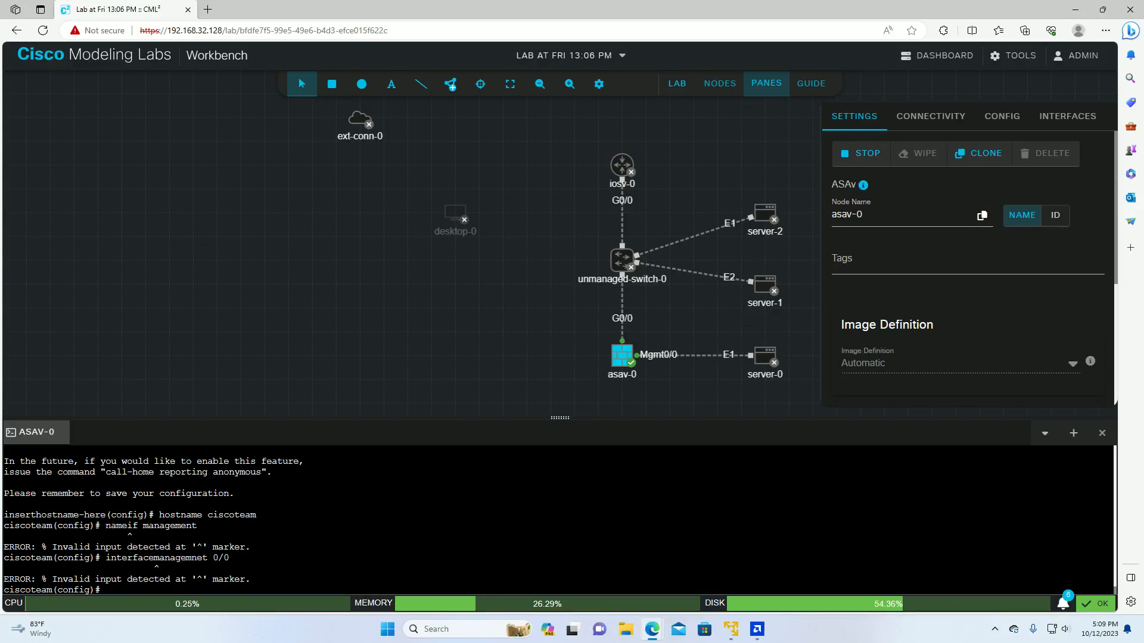
key(Up)
key(Left)
key(Left)
key(Left)
key(Left)
key(Left)
key(Left)
key(Left)
key(Left)
key(Left)
key(Left)
key(Left)
key(Left)
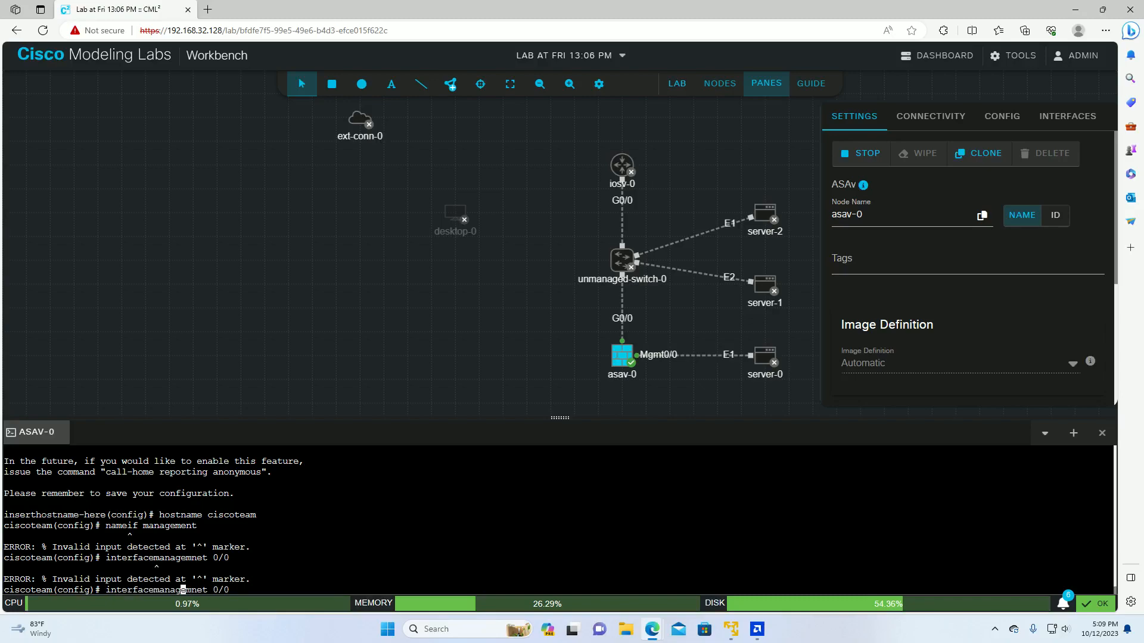
key(Left)
key(Left)
key(Return)
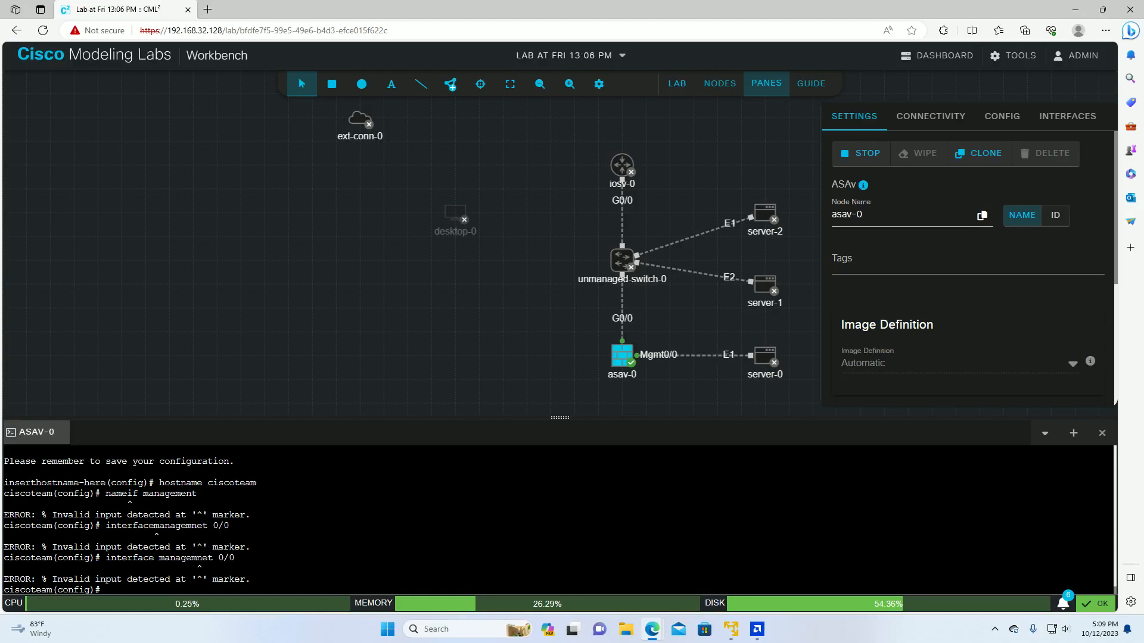
text(internace management 0/0)
key(Return)
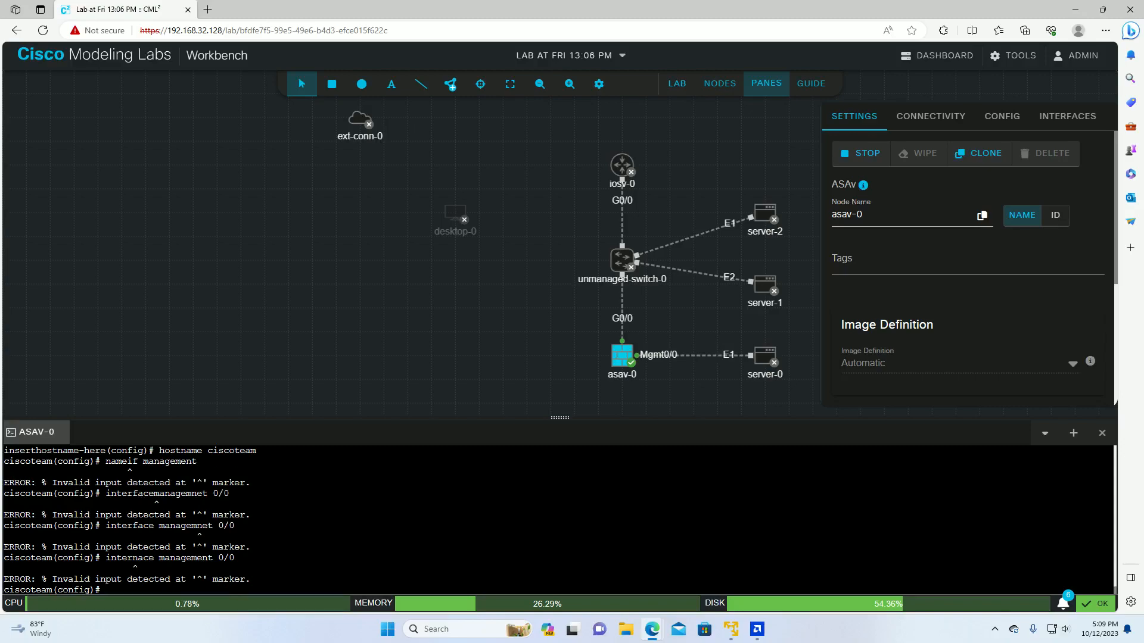
text(interface management)
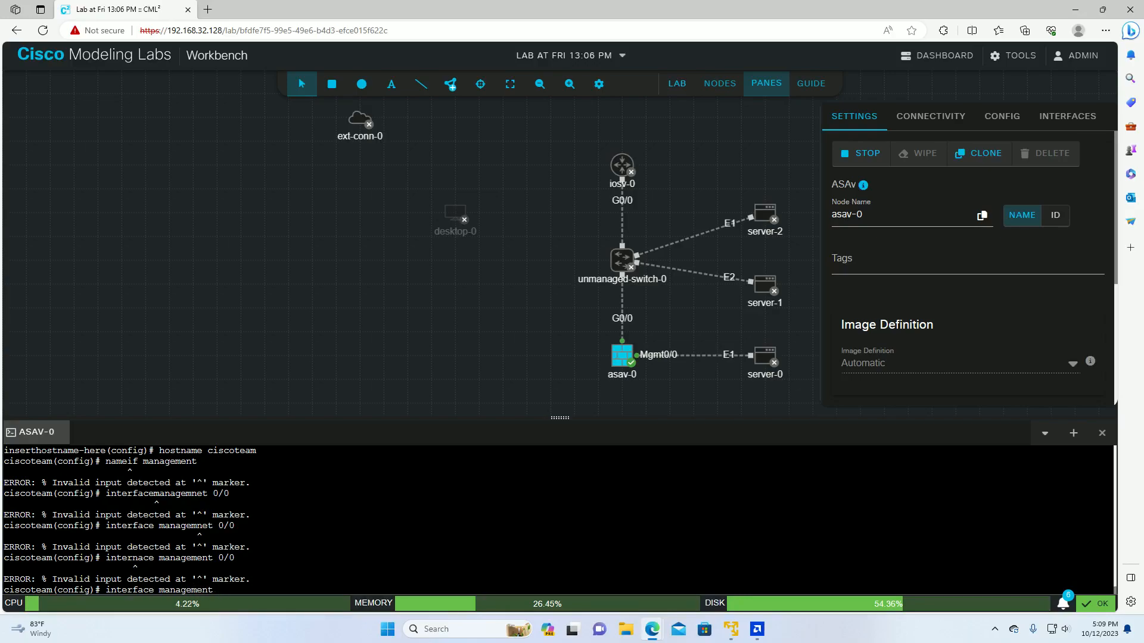
text( 0/0)
key(Return)
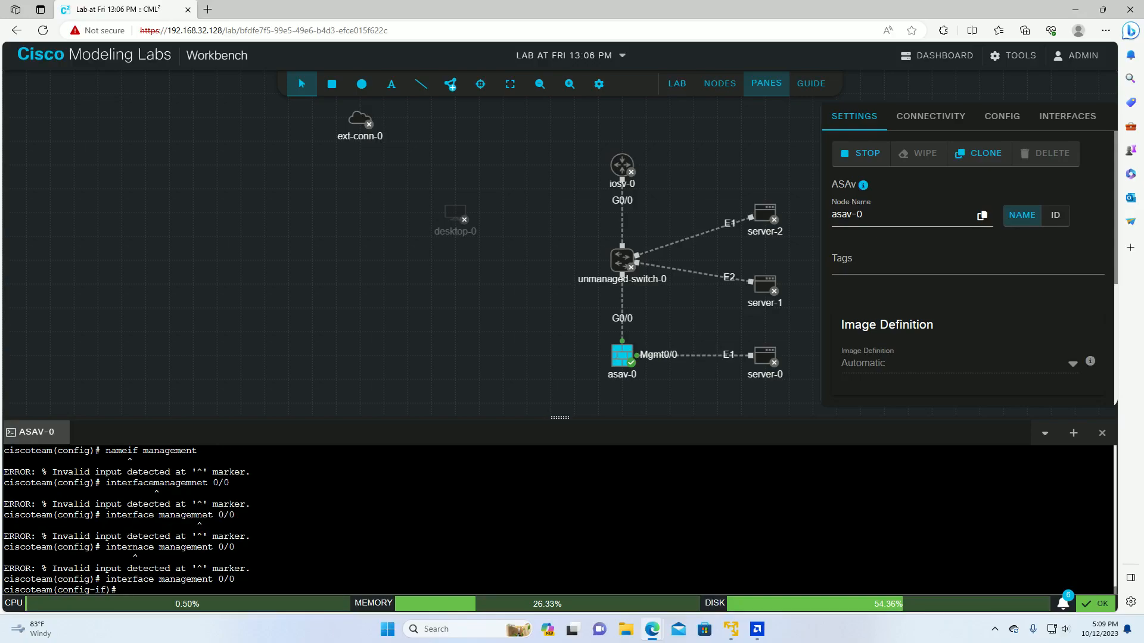
Step: Name Management0/0 'management' and assign it 192.168.17.1 255.255.255.0
text(nameif management)
key(Return)
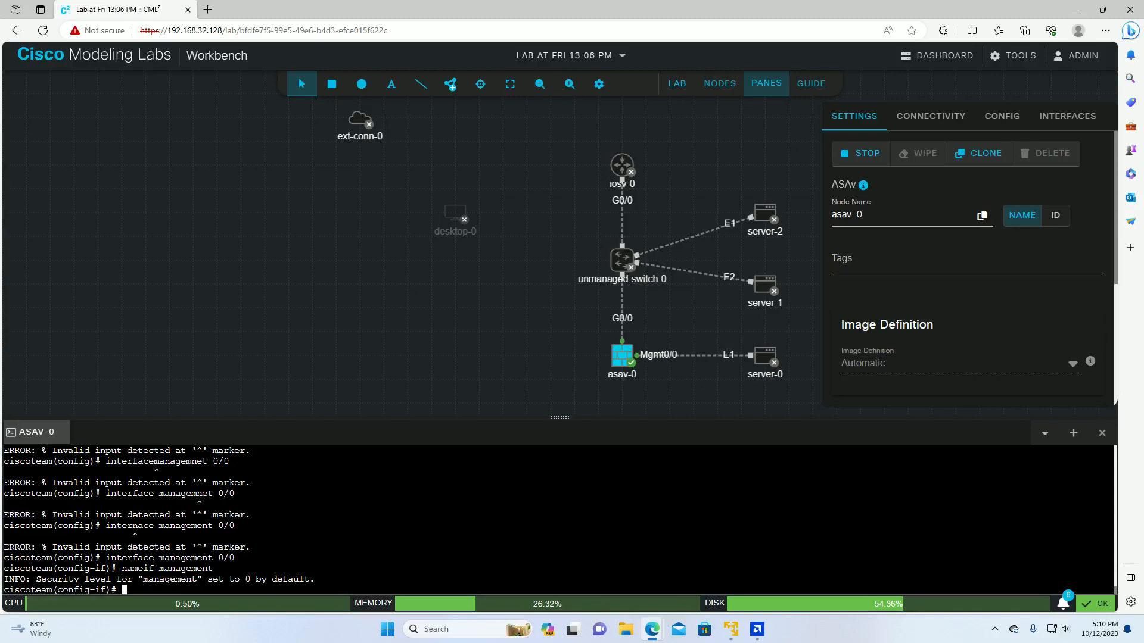
text(ip address 192.168.17.1 255.255.255)
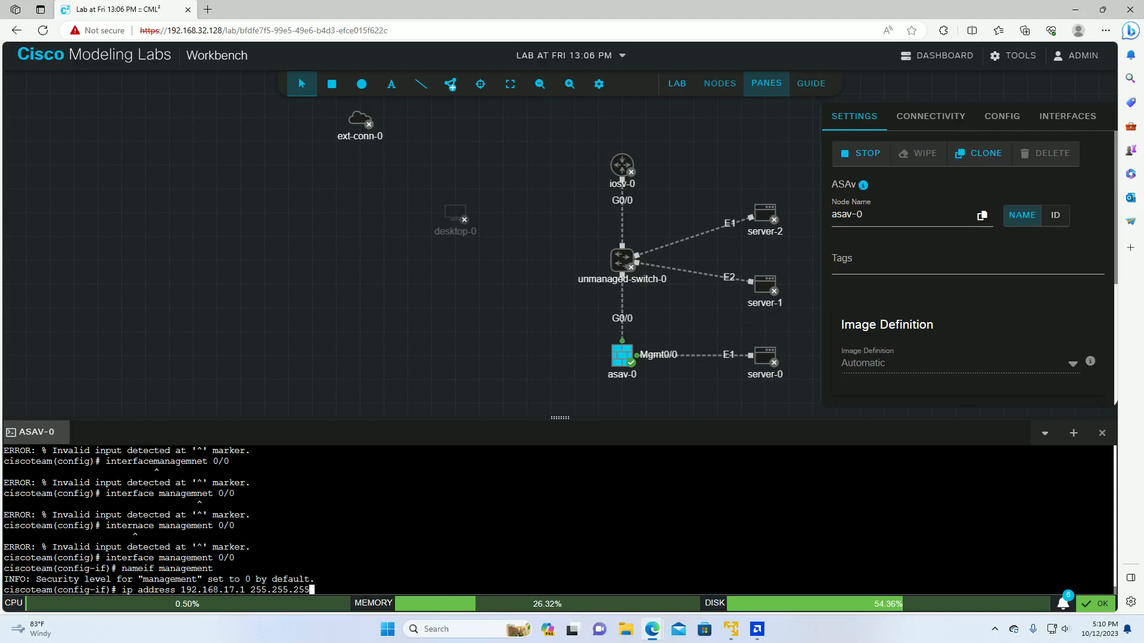
text(.0)
key(Return)
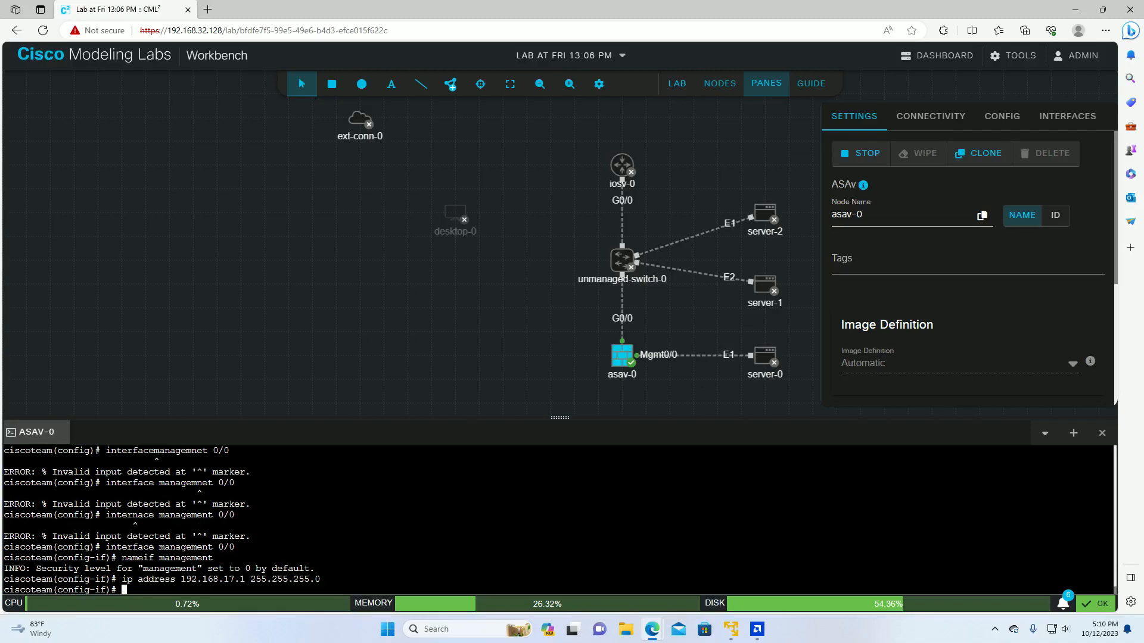
Step: Enable the management interface with no shutdown and return to global configuration
text(no shutdown)
key(Return)
text(exit)
key(Return)
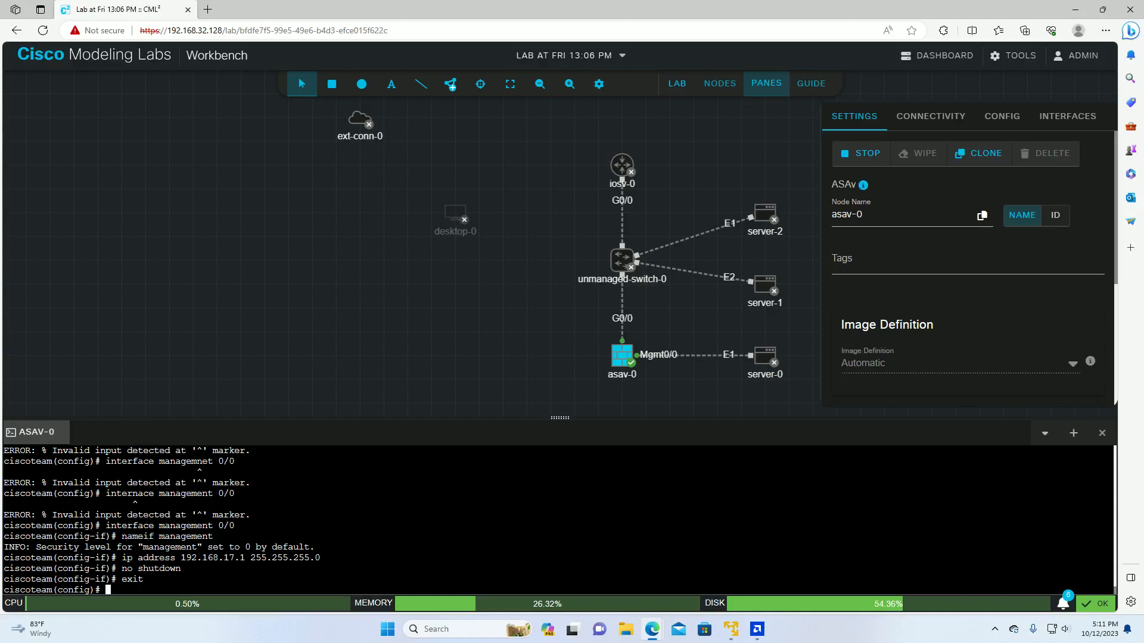
text(interface)
Step: Check the firewall's interfaces, then enter GigabitEthernet0/0 interface configuration
click(1055, 120)
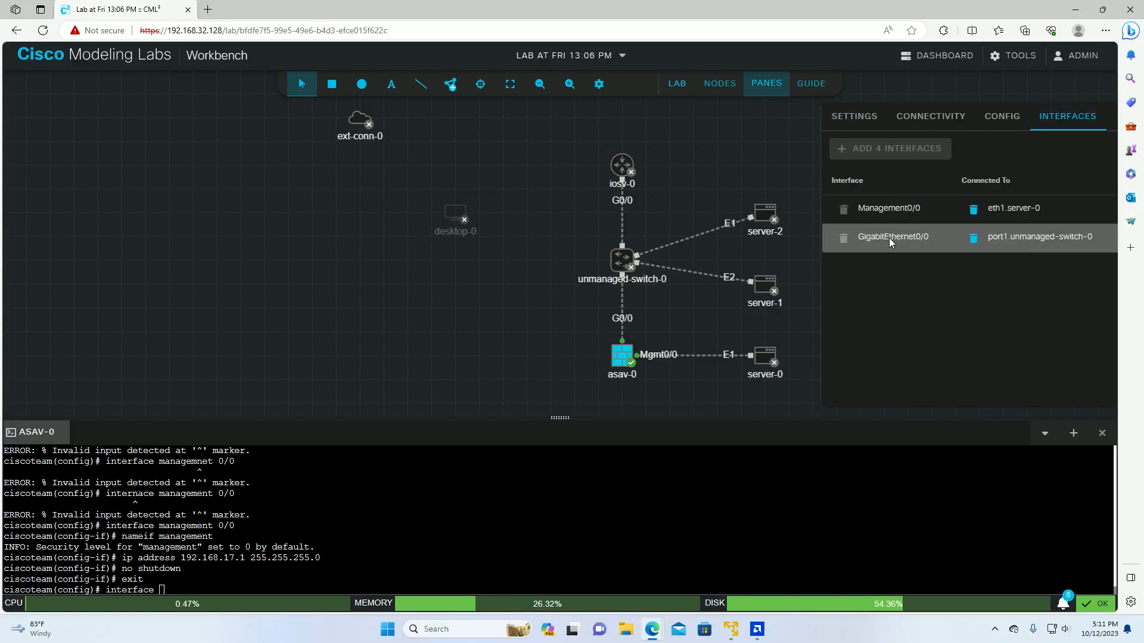
click(161, 589)
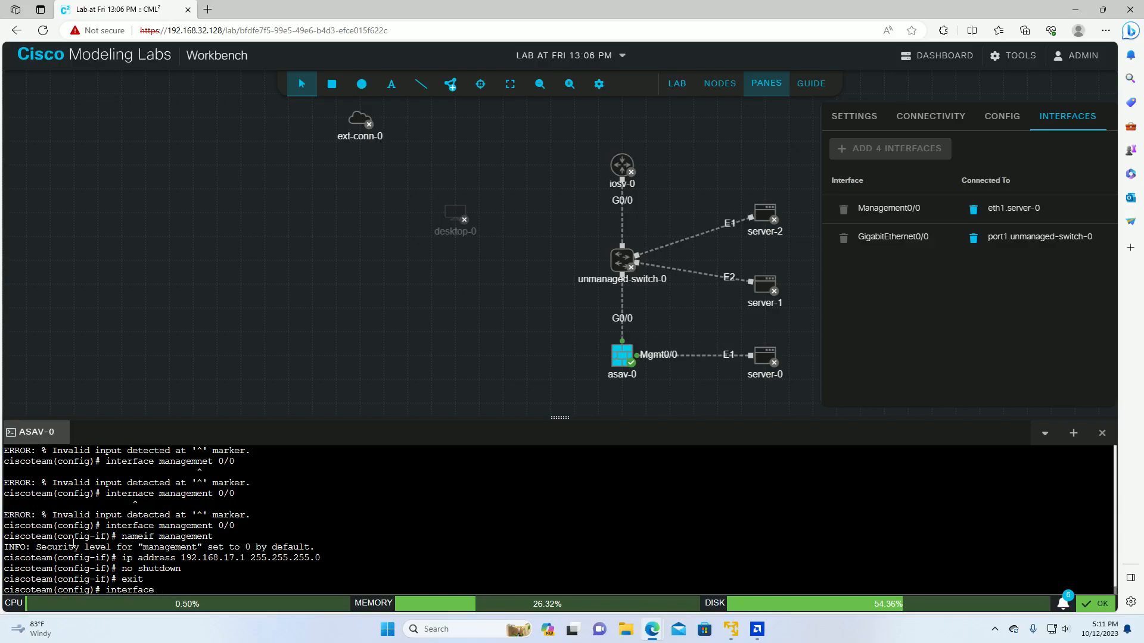
text(gigabitethernet 0/0)
key(Return)
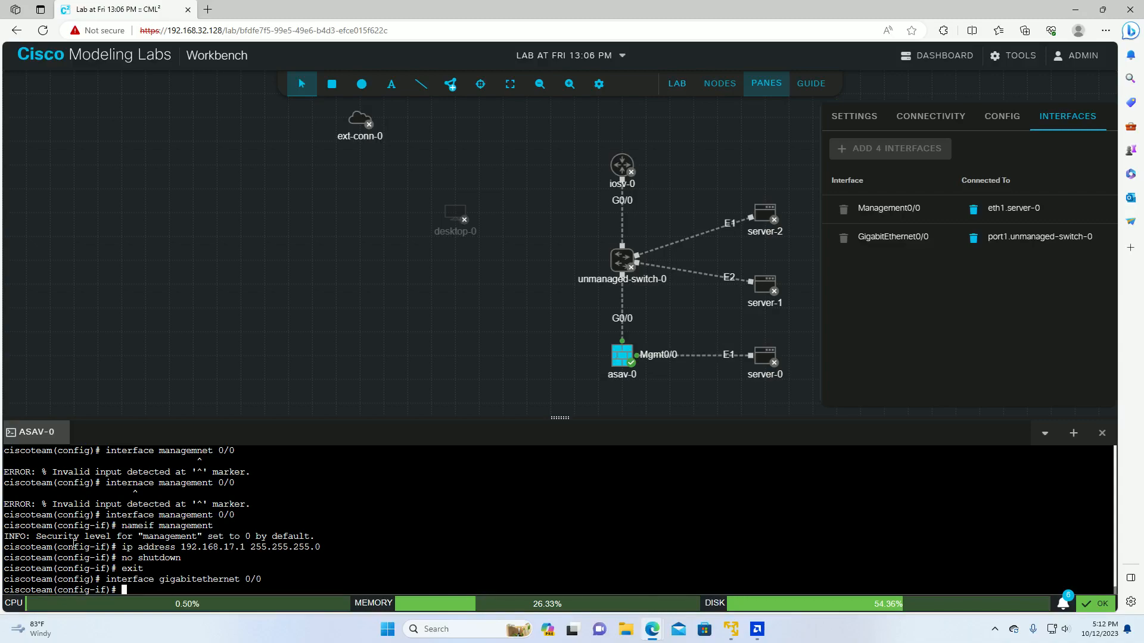
Step: Name GigabitEthernet0/0 inside, address it 192.168.16.1 255.255.255.0, and enable it
text(nameif inside)
key(Return)
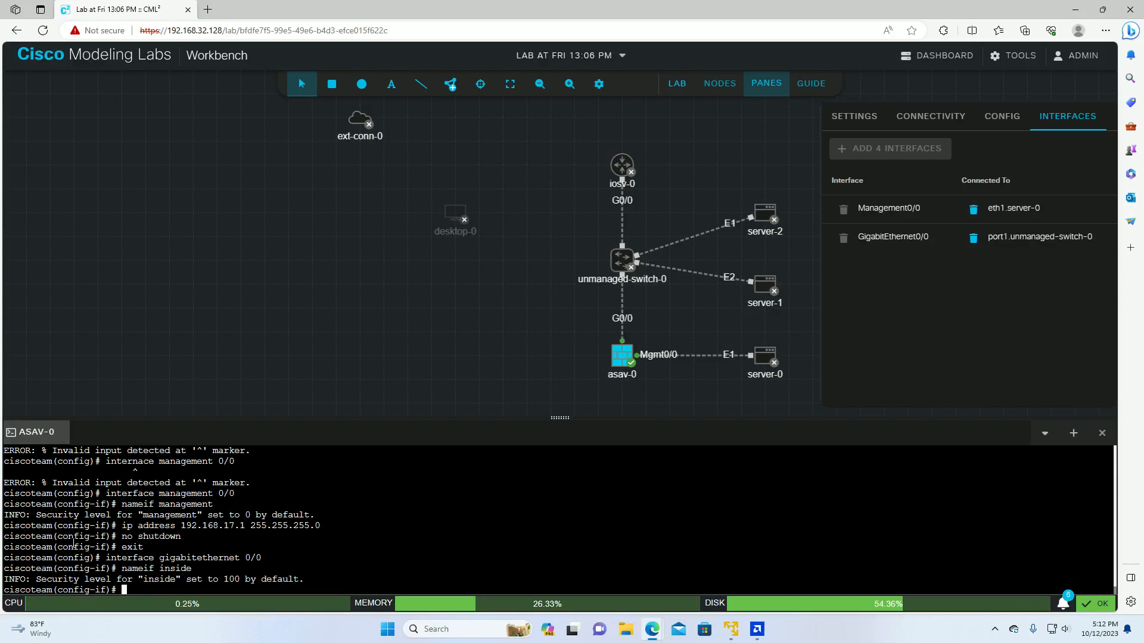
text(ip address 192.168.16.1 255.255.255.)
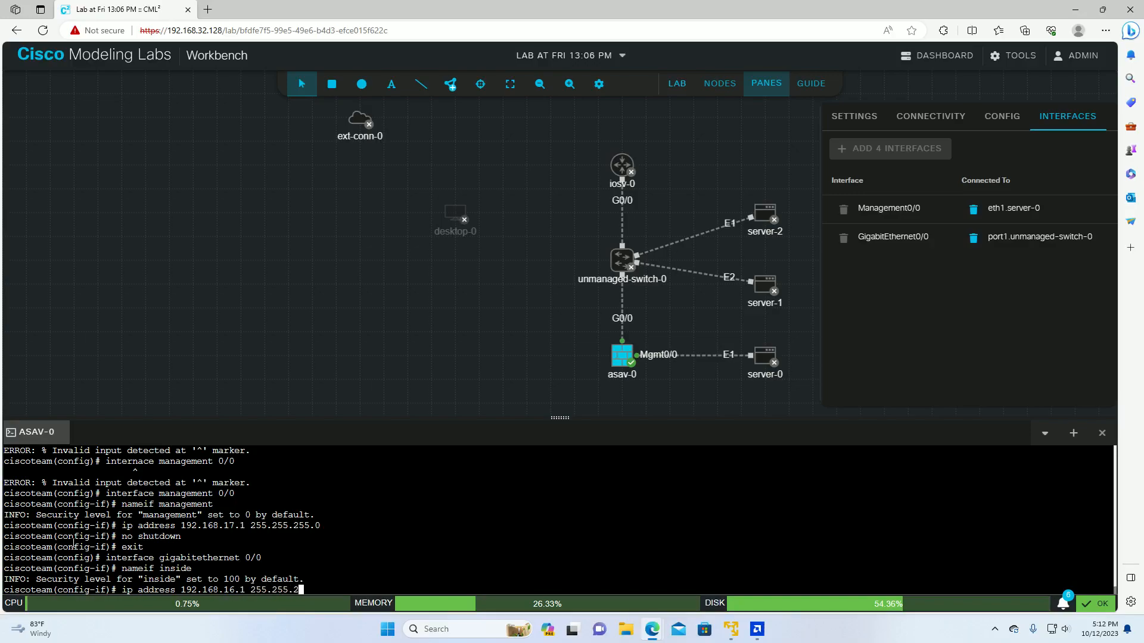
text(0)
key(Return)
text(no)
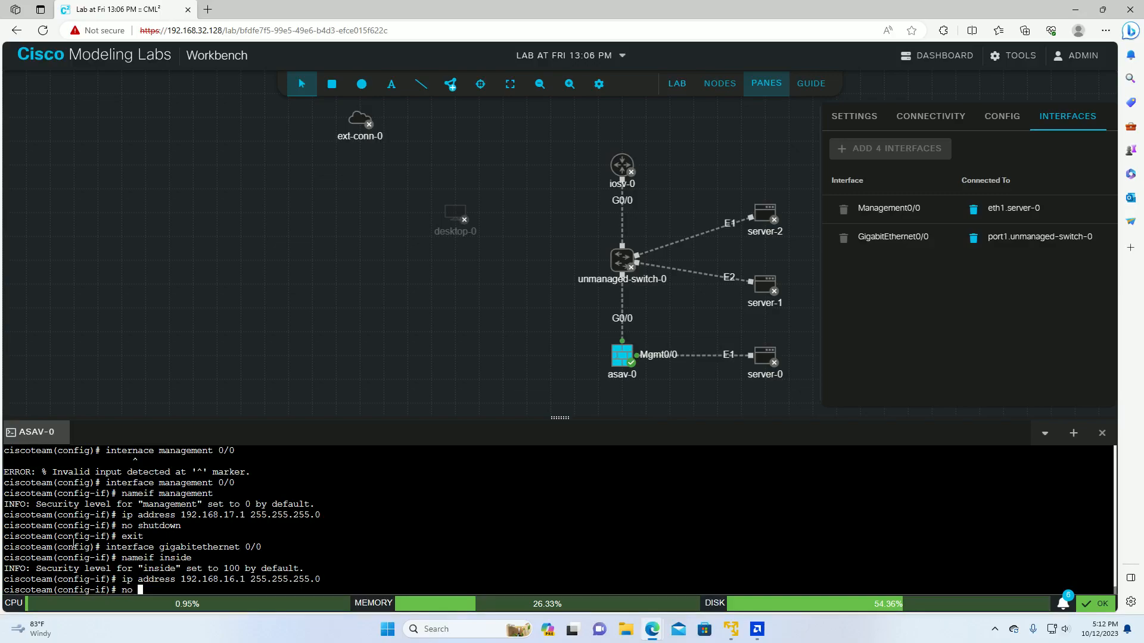
text( shout)
key(BackSpace)
key(BackSpace)
key(BackSpace)
text(utdown)
key(Return)
Step: Return to global configuration and type a misspelled http server enable command
text(exit)
key(Return)
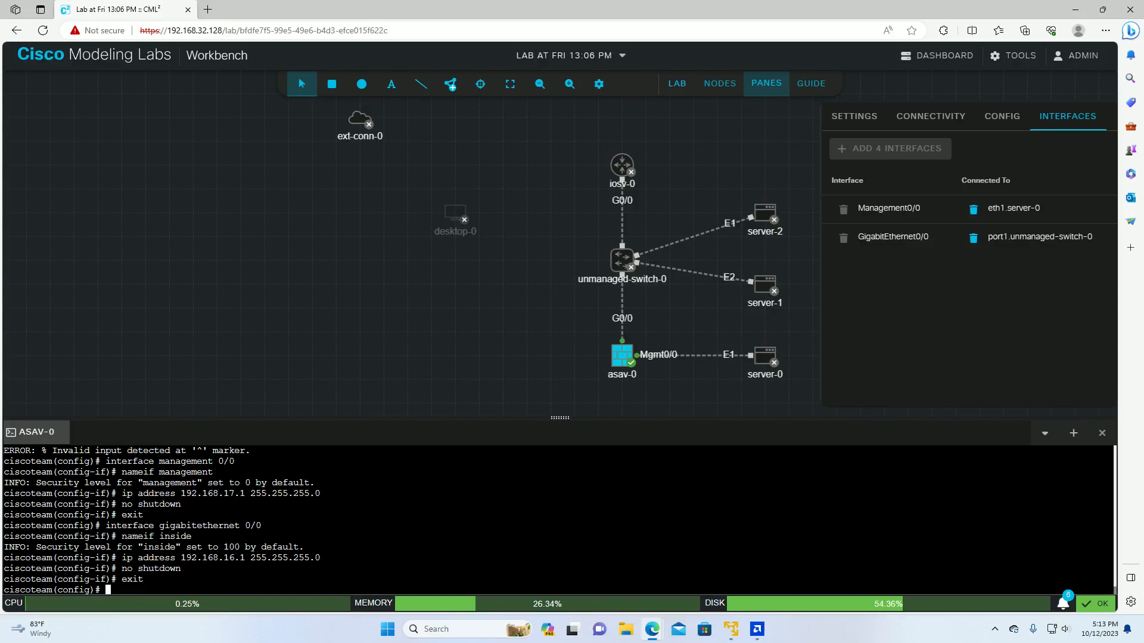
text(Http server enabe)
Step: Enable the HTTP server after the misspelled command is rejected
key(Return)
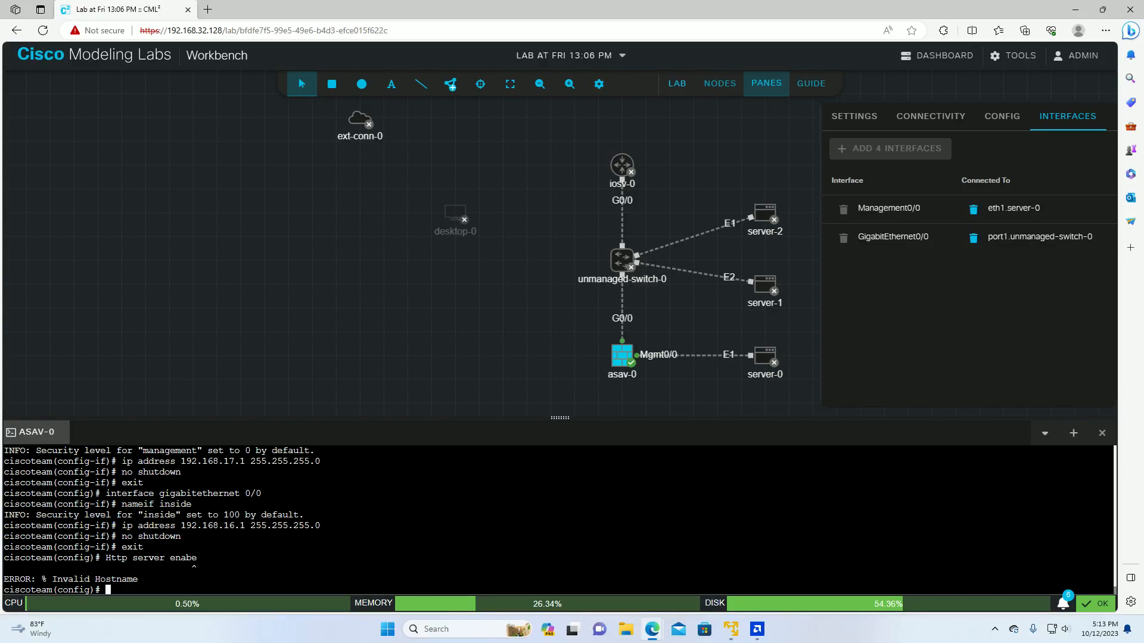
text(http s)
text(erver enabl)
text(e)
key(Return)
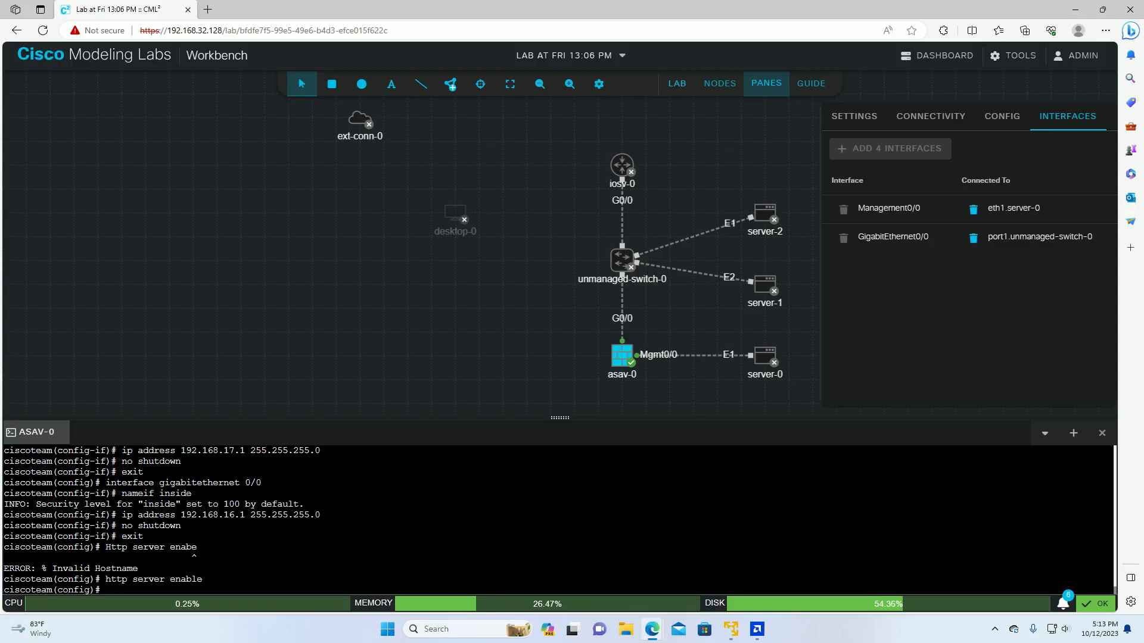
Step: Permit HTTP access from 192.168.17.10 255.255.255.255 on the management interface
text(http 192.168.17.10 255.255.255.0)
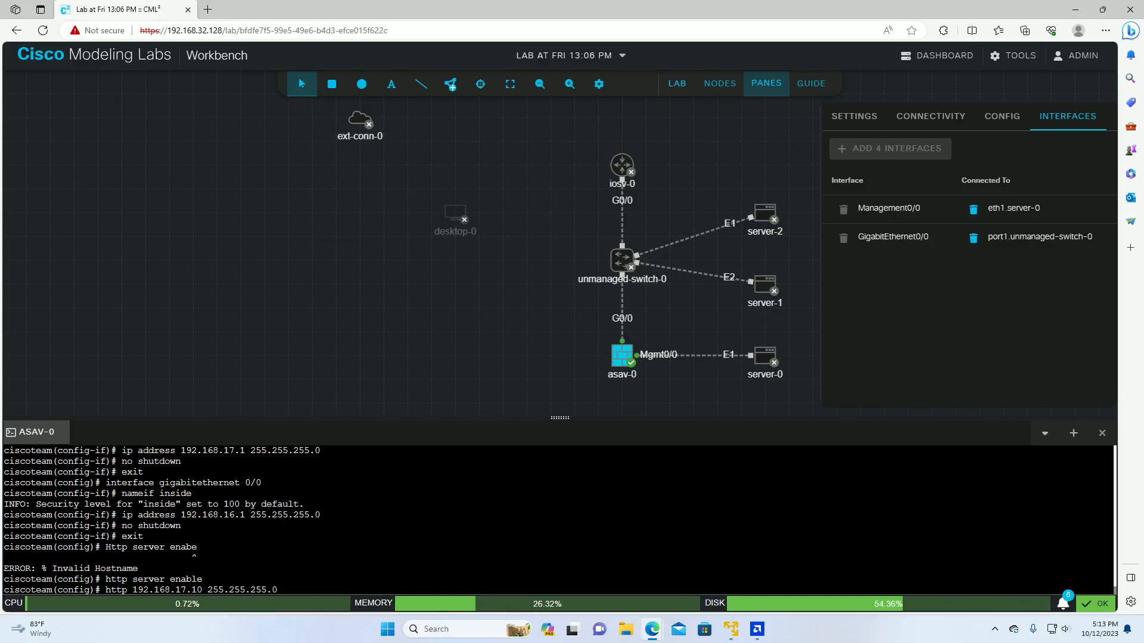
key(BackSpace)
text(255 management)
key(Return)
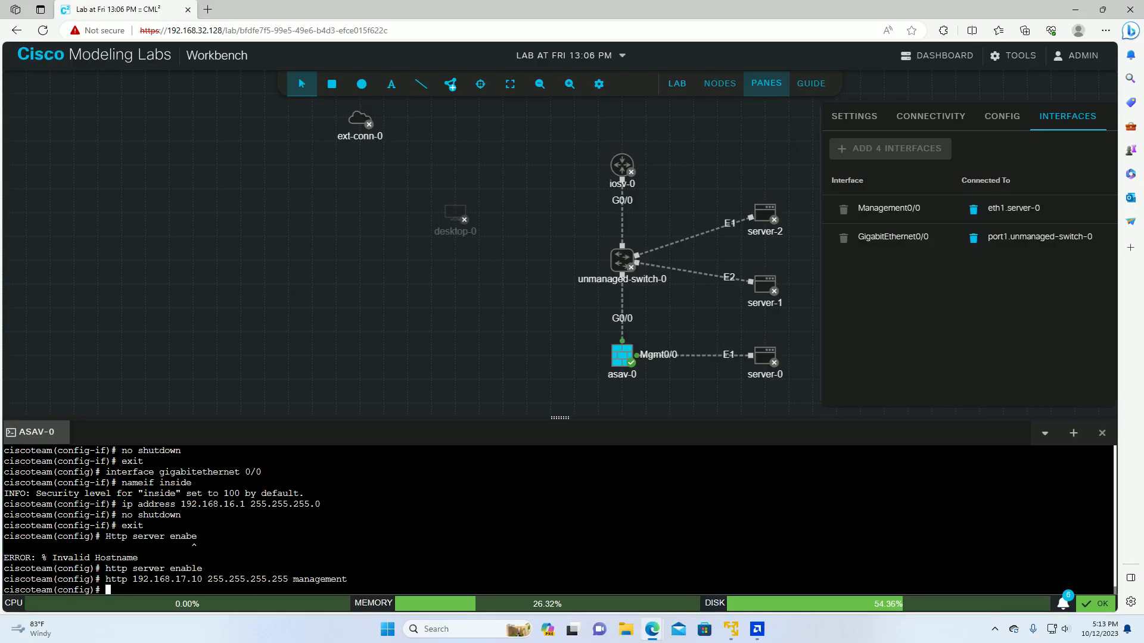
Step: Set management-access to the management interface
text(management)
key(BackSpace)
text(-a)
text(ccess management)
key(Return)
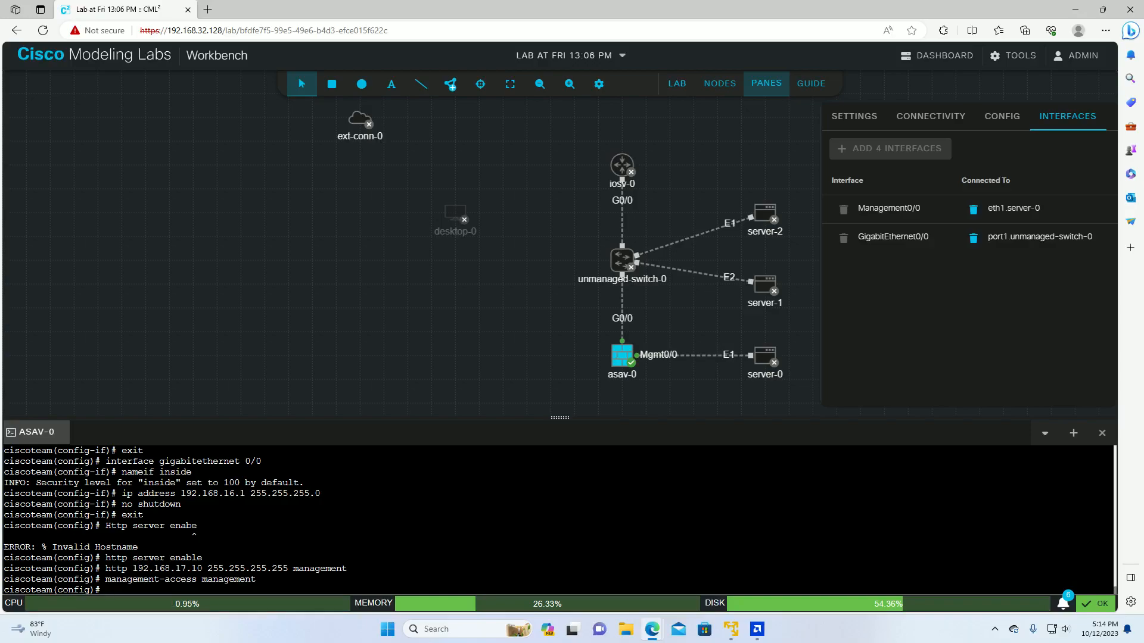
Step: Try creating local user cisco with a short password, which is rejected as too short
text(username cisco)
key(Return)
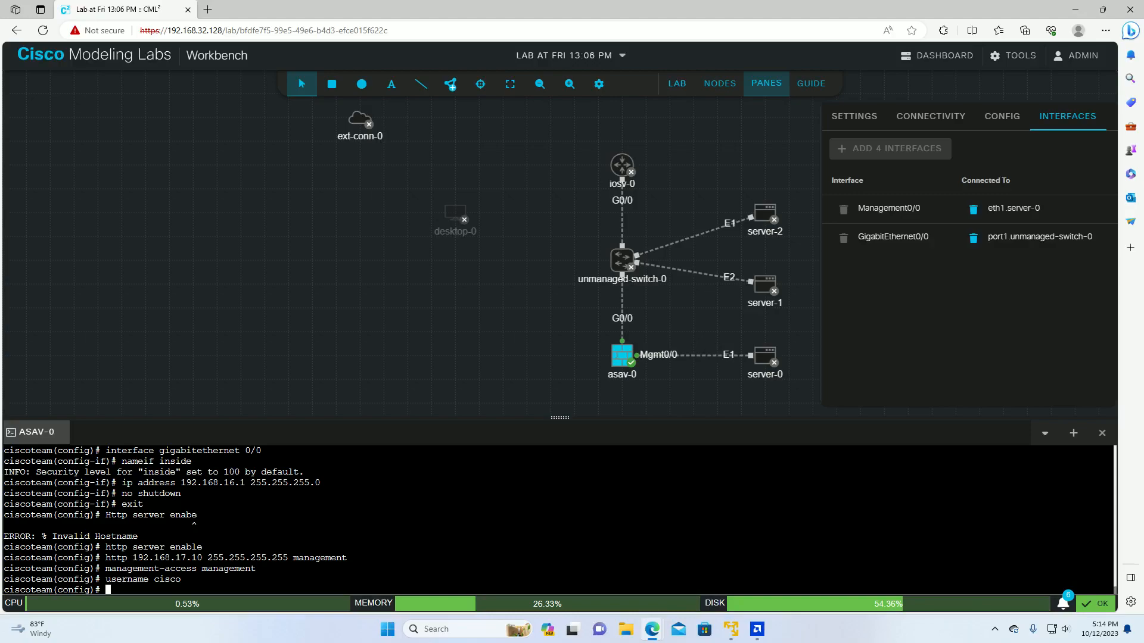
text(username cisco password cisco)
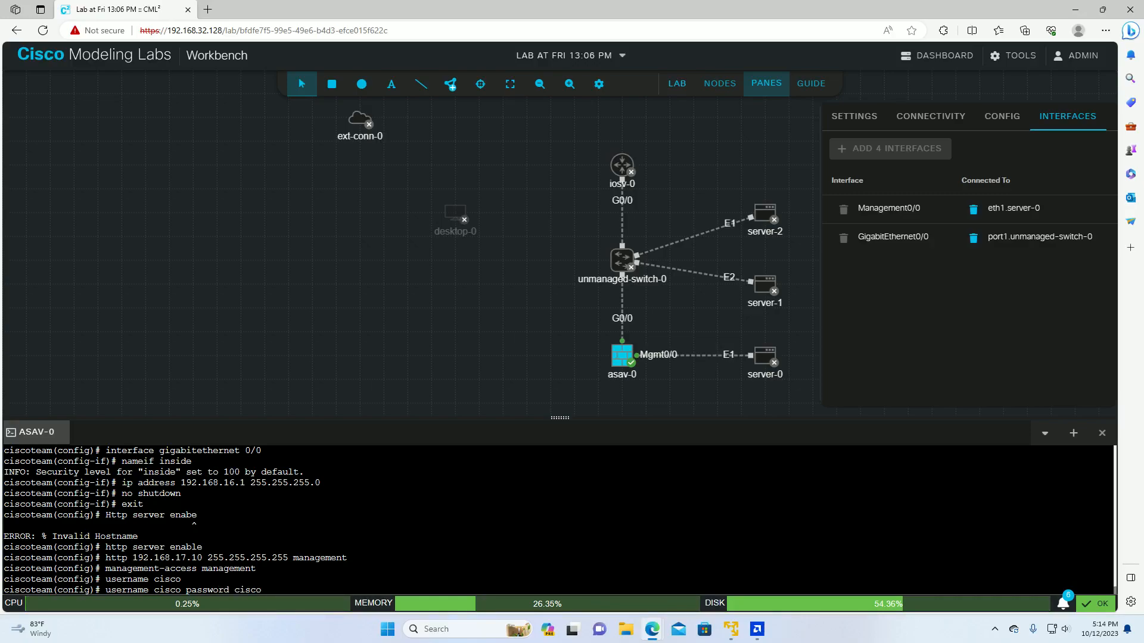
key(Return)
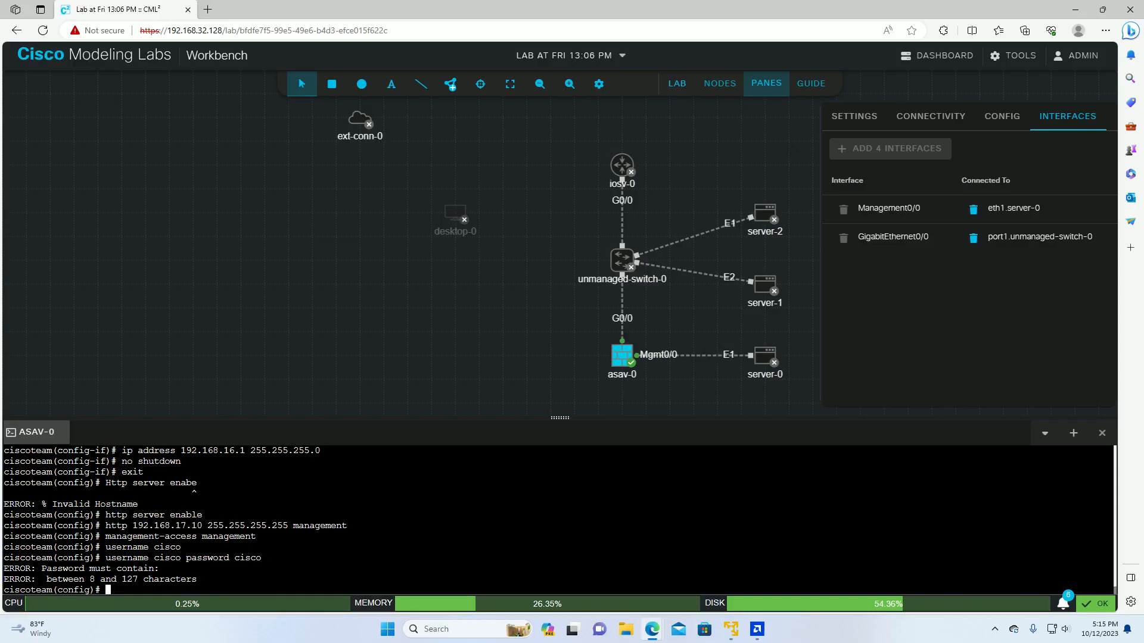
Step: Retry the cisco user with two other passwords, each drawing an invalid-input error
text(username cisco 12cisco34)
key(Return)
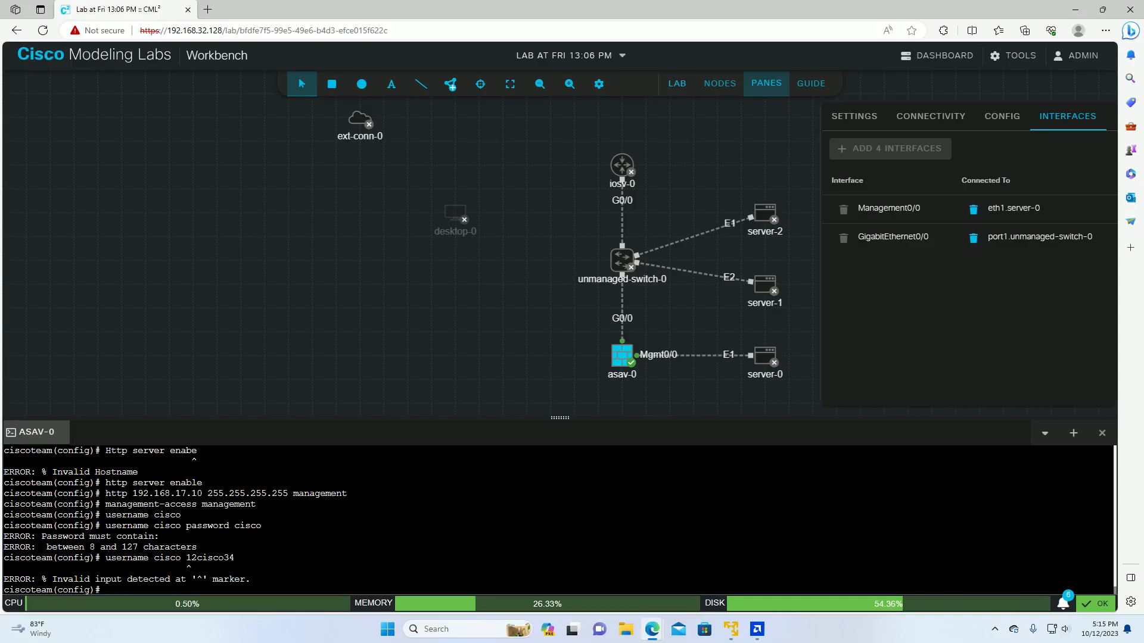
text(suername)
key(BackSpace)
key(BackSpace)
key(BackSpace)
key(BackSpace)
key(BackSpace)
key(BackSpace)
key(BackSpace)
key(BackSpace)
text(us)
text(ern)
text(ame )
text(cisco )
text(;)
key(BackSpace)
text(11cosco23)
key(Return)
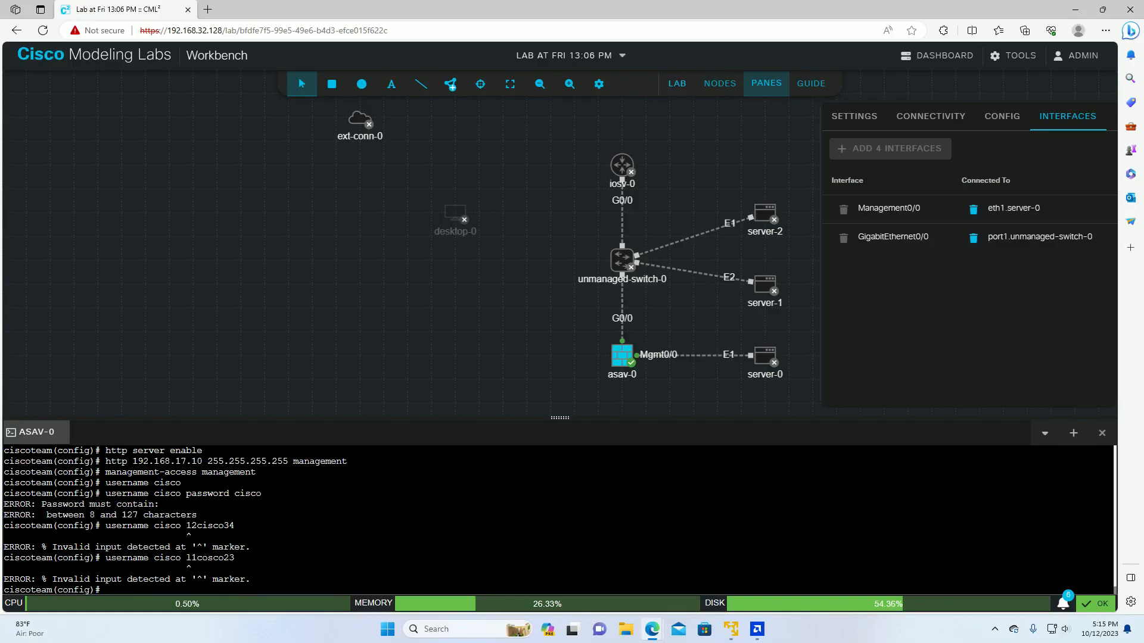
Step: Recall the user command, correct the password's typos, and resubmit; it draws invalid input
key(Up)
key(Left)
key(Left)
key(Left)
key(Left)
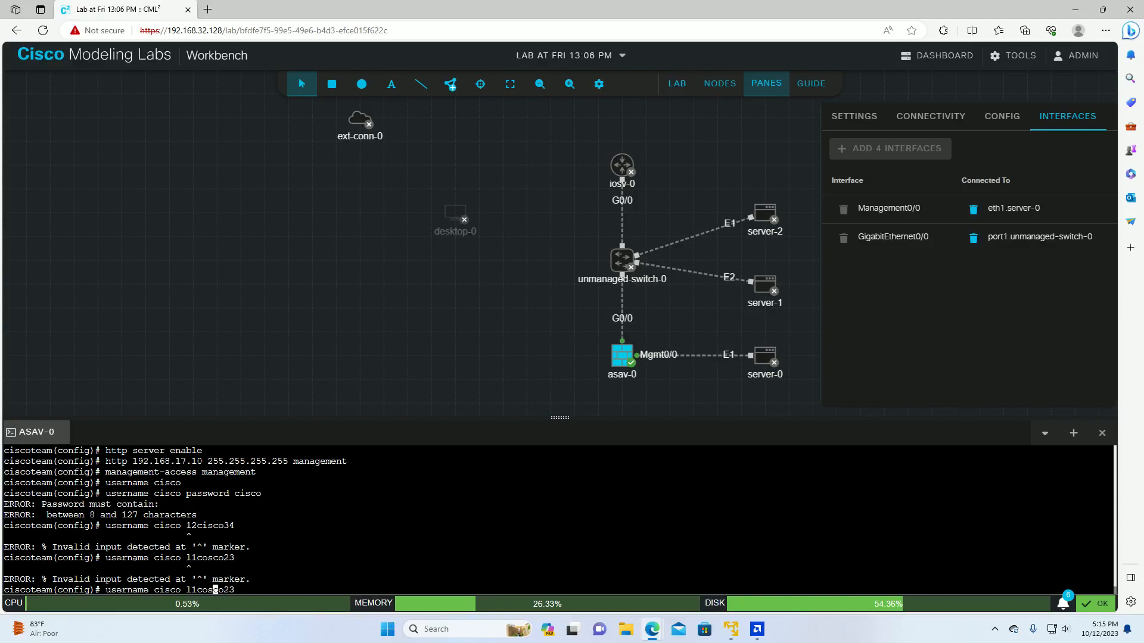
key(BackSpace)
text(i)
key(Left)
key(Left)
key(Left)
key(BackSpace)
text(c)
key(Return)
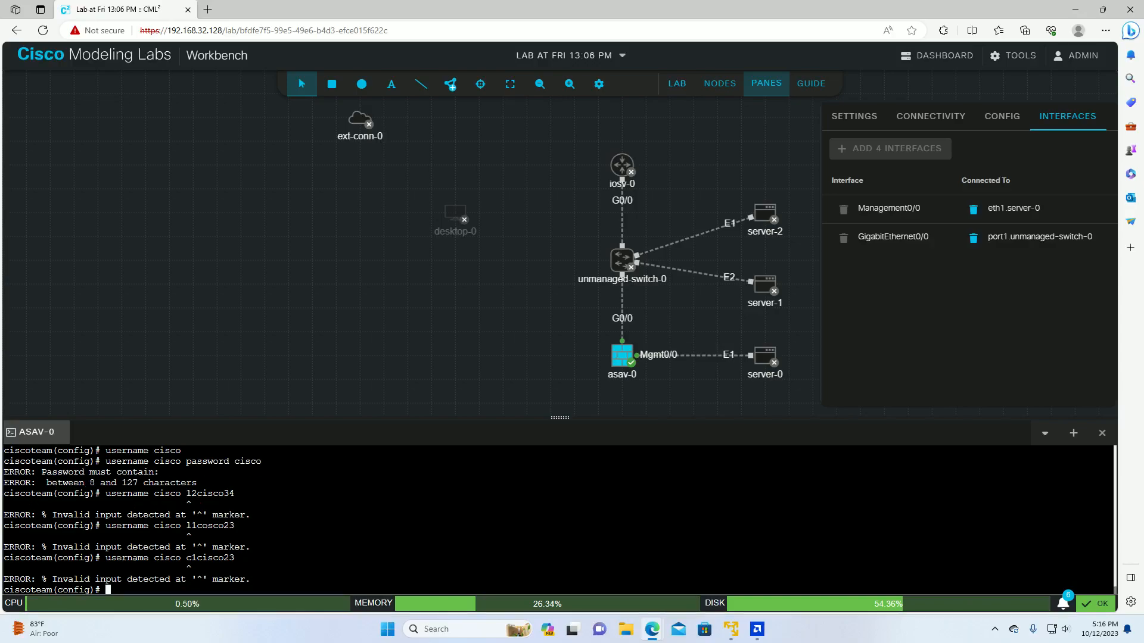
Step: Resubmit the cisco user command with the password keyword inserted before the password
key(Up)
key(Left)
key(Left)
key(Left)
key(Left)
key(Left)
key(Left)
key(Left)
key(Left)
key(Left)
text(password)
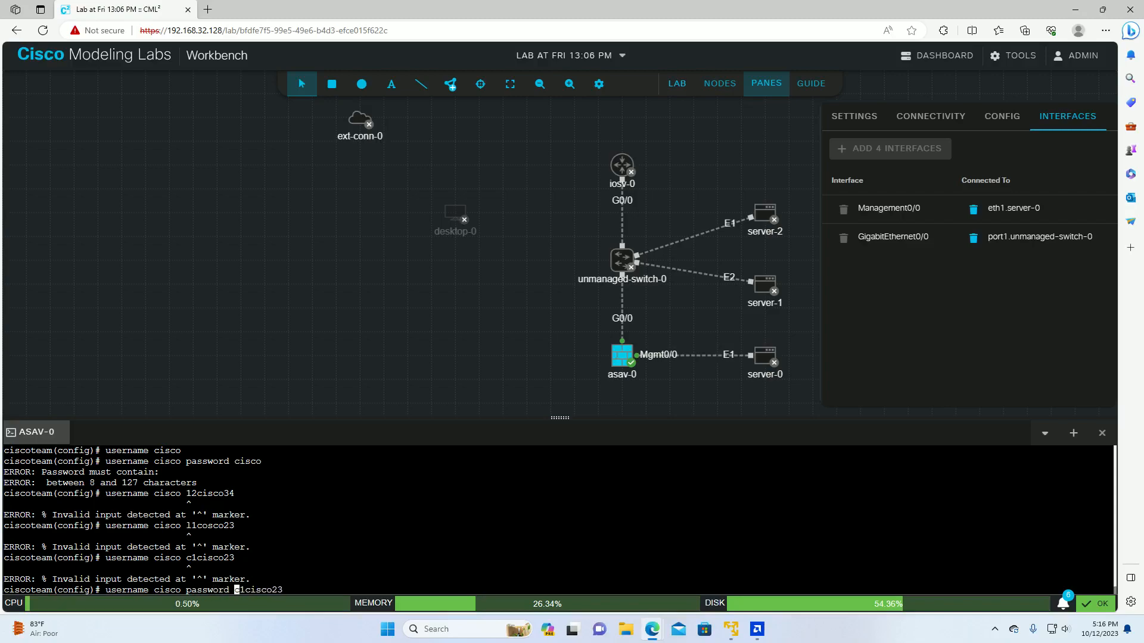
key(Return)
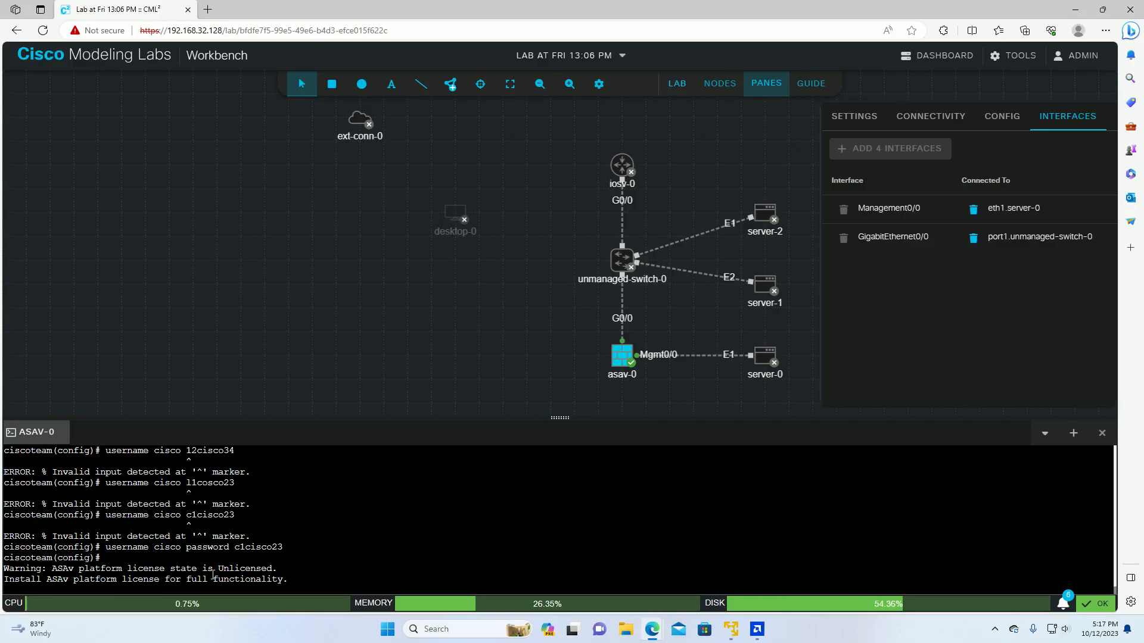
Step: Drag the desktop-0 node down to the left of asav-0 on the canvas
drag(288, 581, 49, 583)
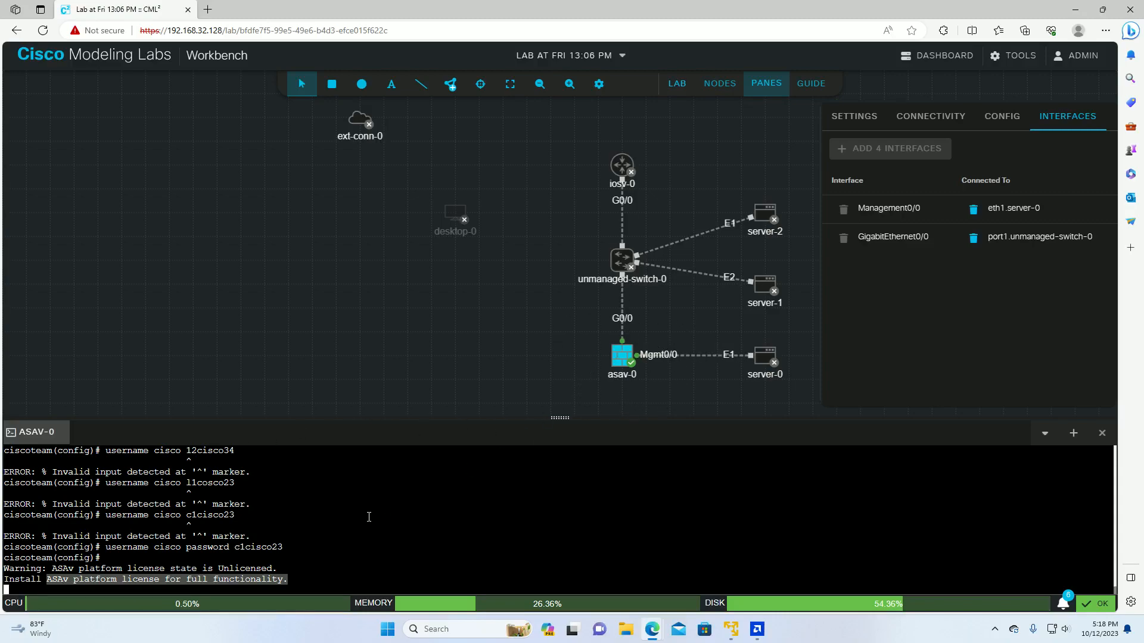
right_click(623, 349)
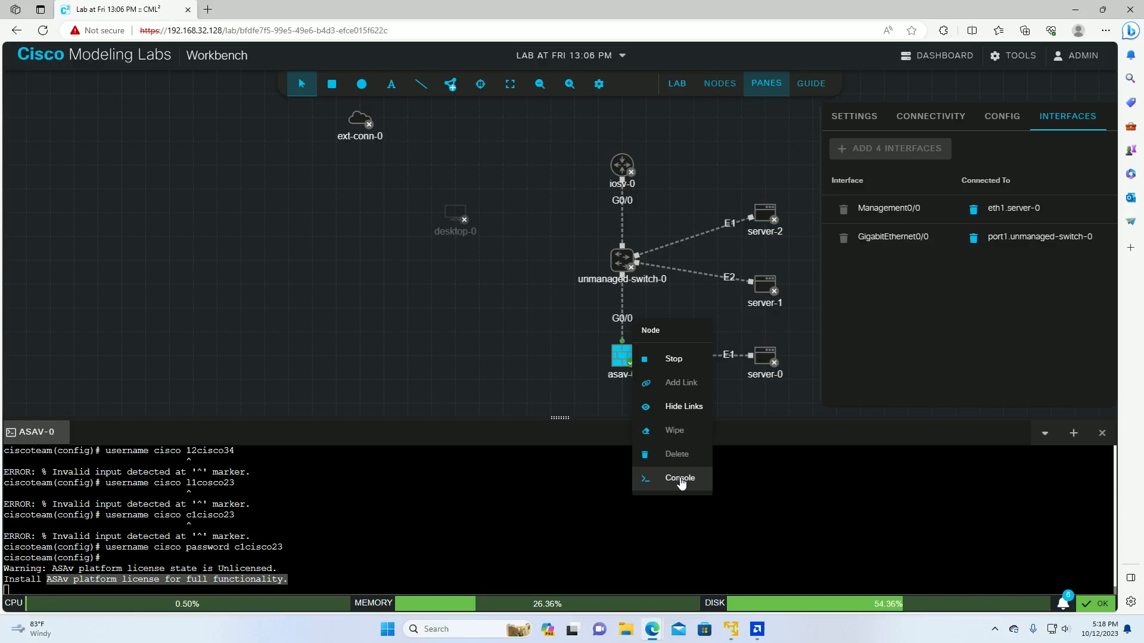
click(459, 429)
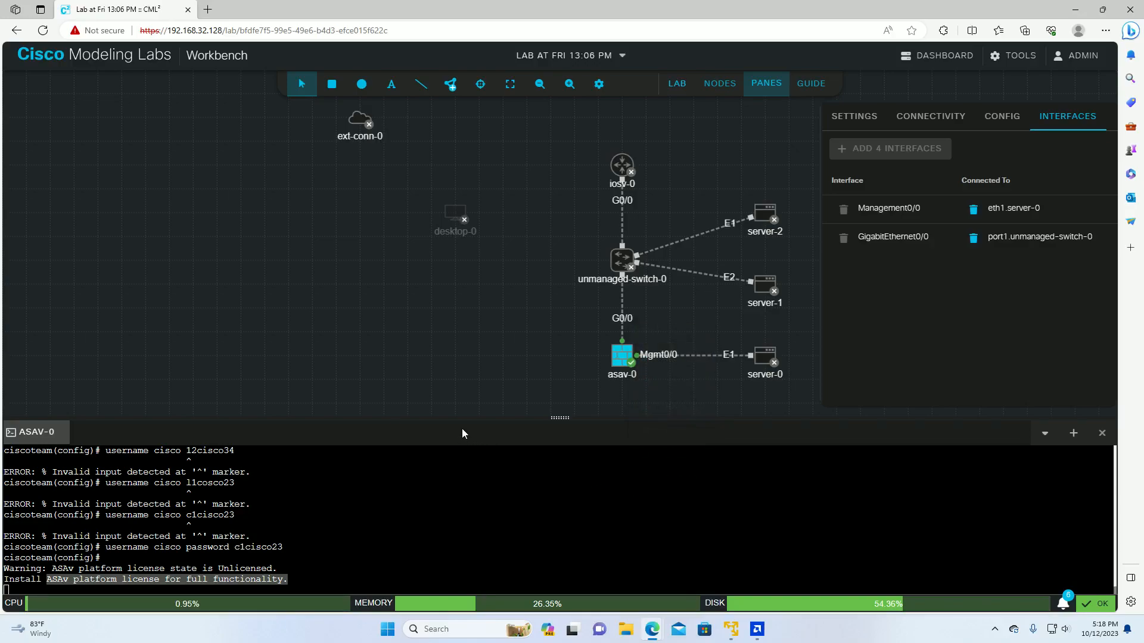
drag(448, 222, 515, 338)
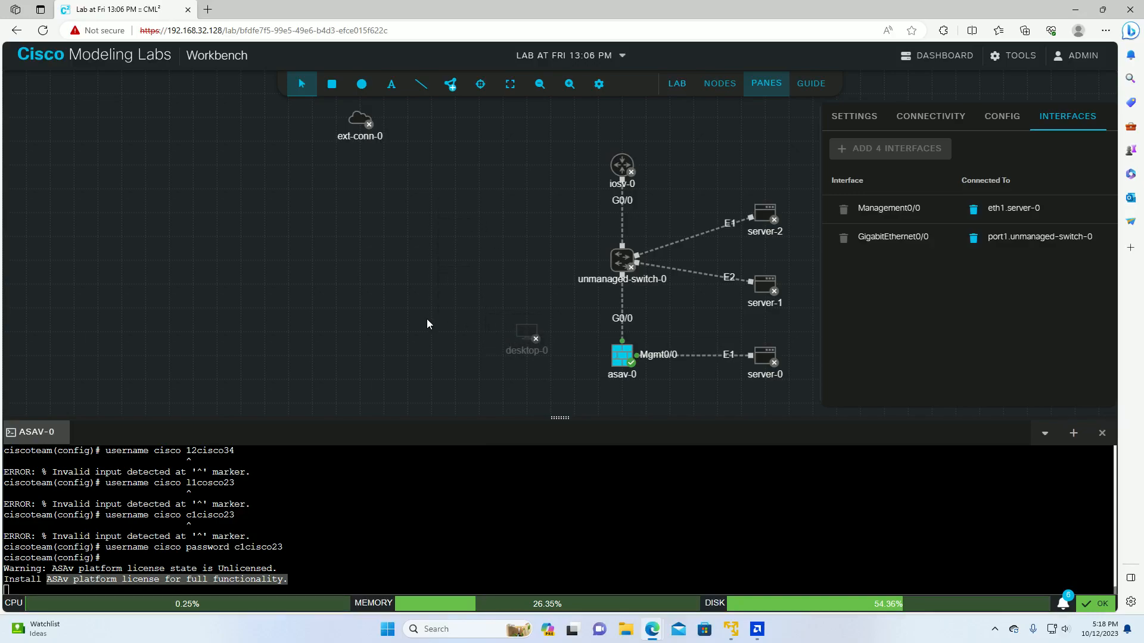
Step: Select the ext-conn-0 node and view its connector configuration
right_click(352, 126)
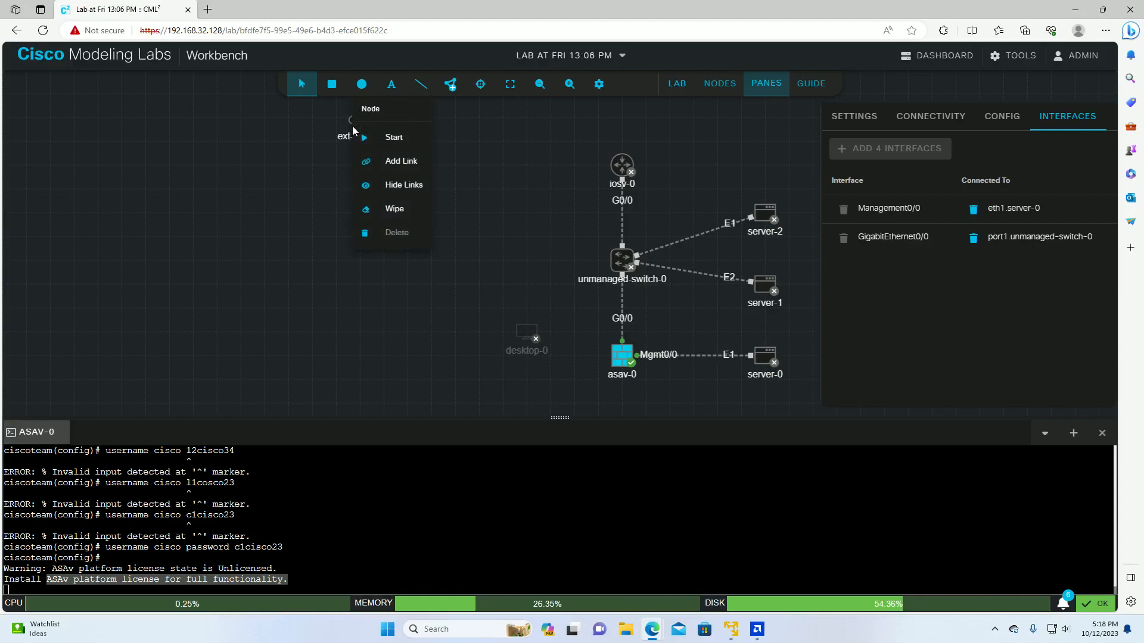
click(316, 178)
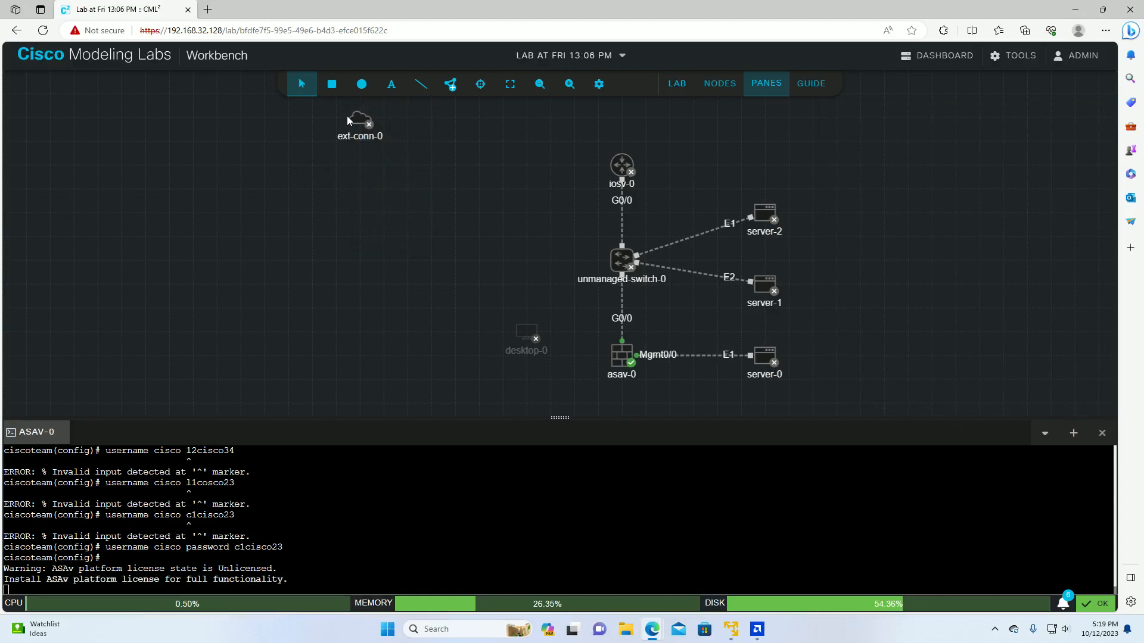
click(361, 122)
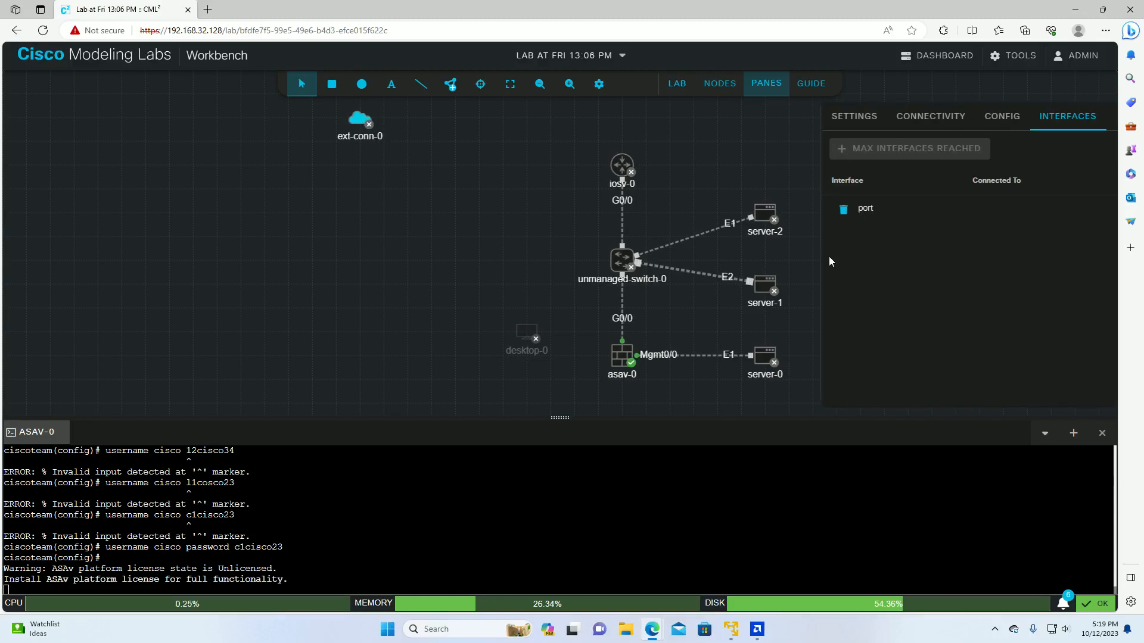
click(1006, 117)
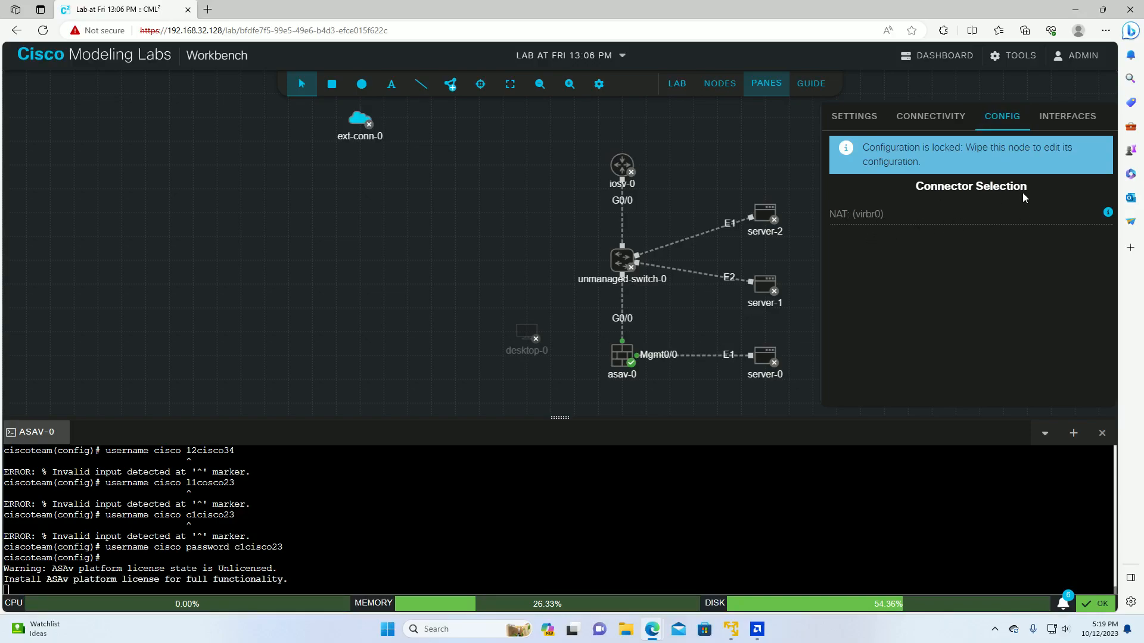
Step: Wipe the ext-conn-0 node and confirm the wipe
right_click(369, 125)
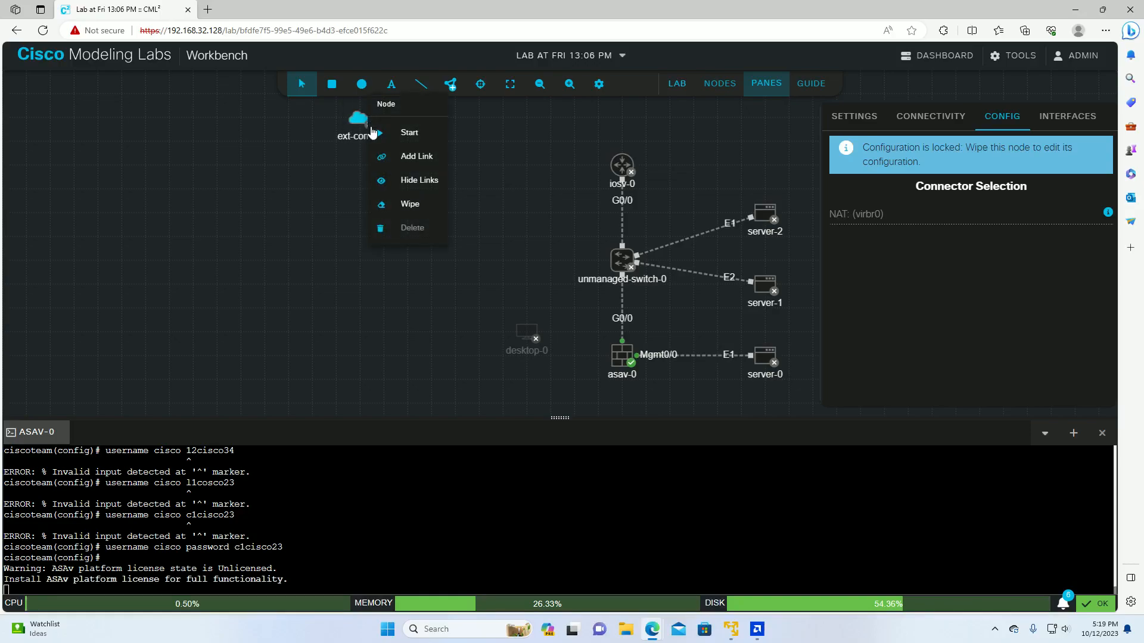
click(407, 204)
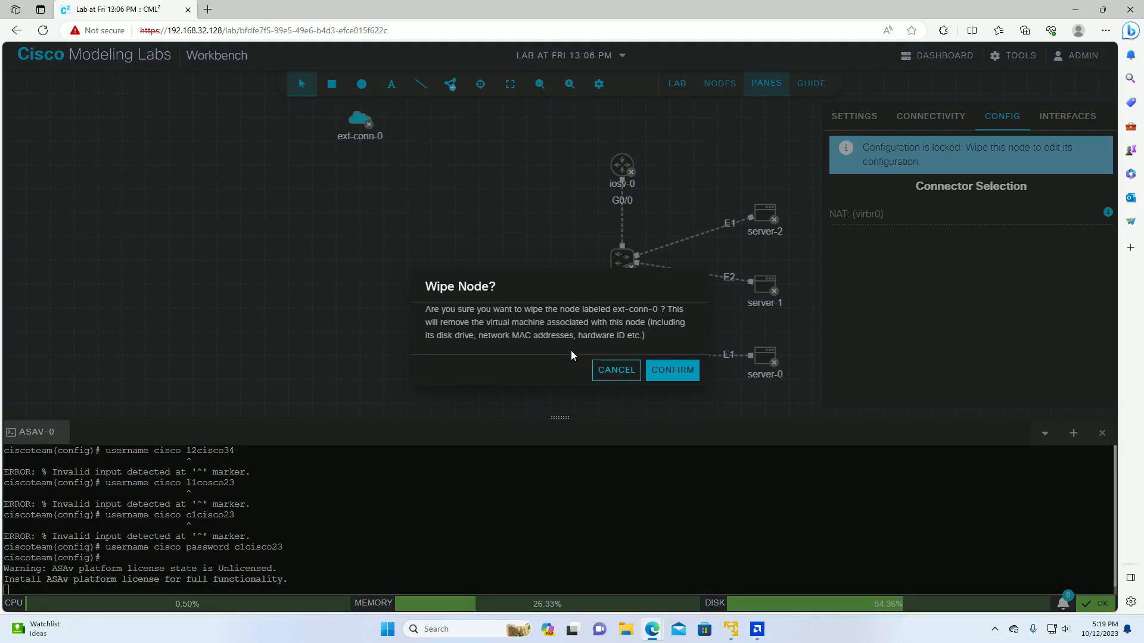
click(664, 366)
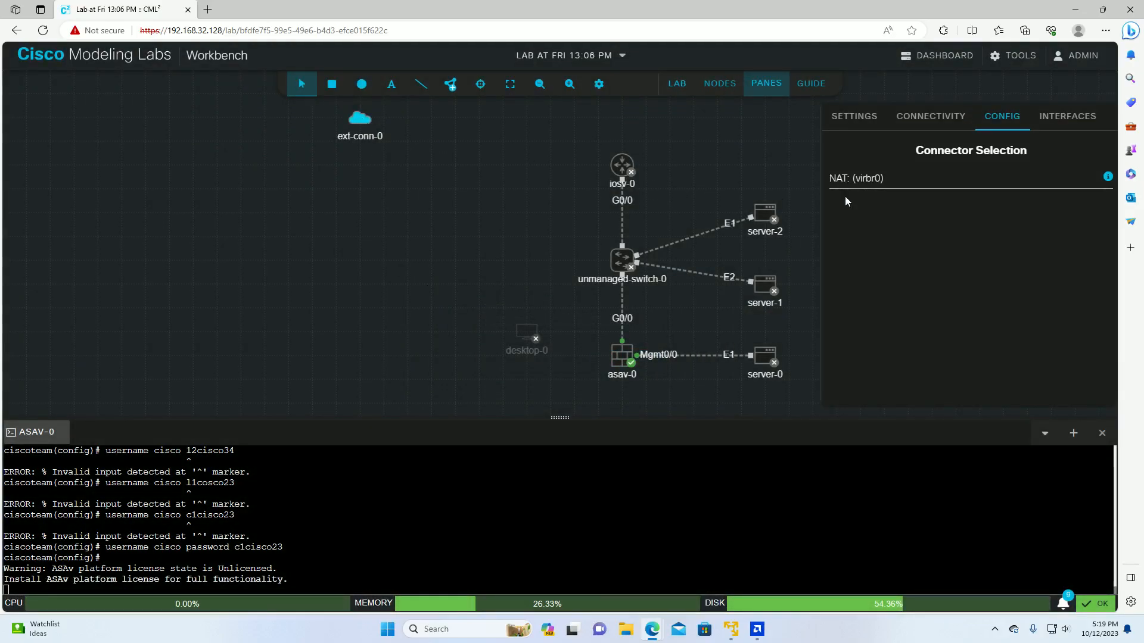
Step: Review ext-conn-0's Interfaces, Connectivity, Settings and Config tabs, confirming NAT (virbr0)
click(1058, 122)
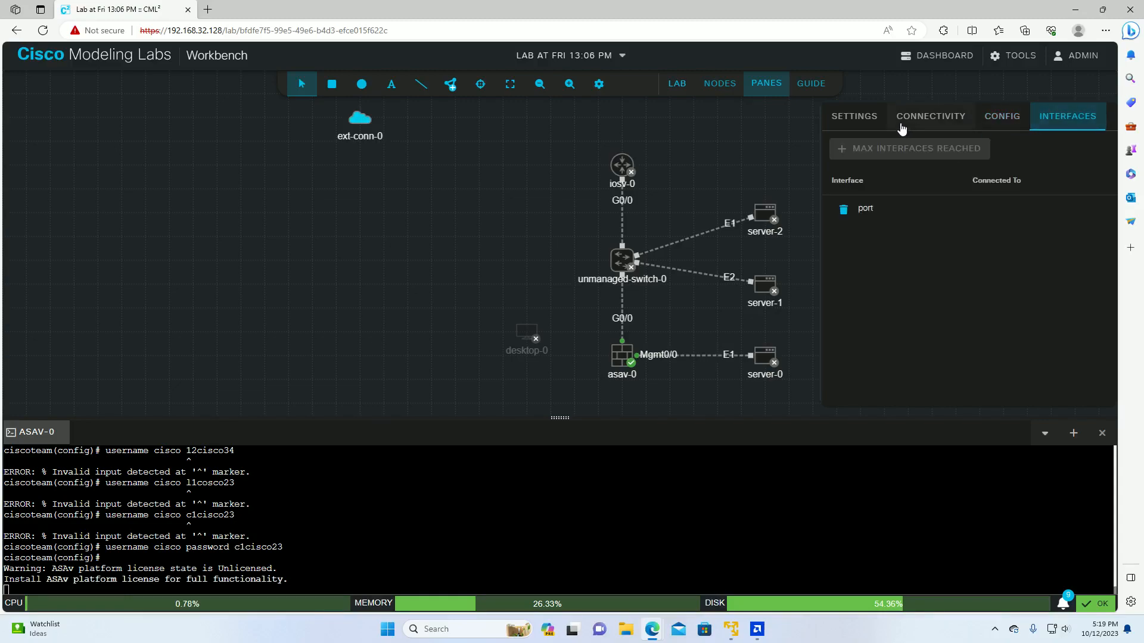
click(944, 118)
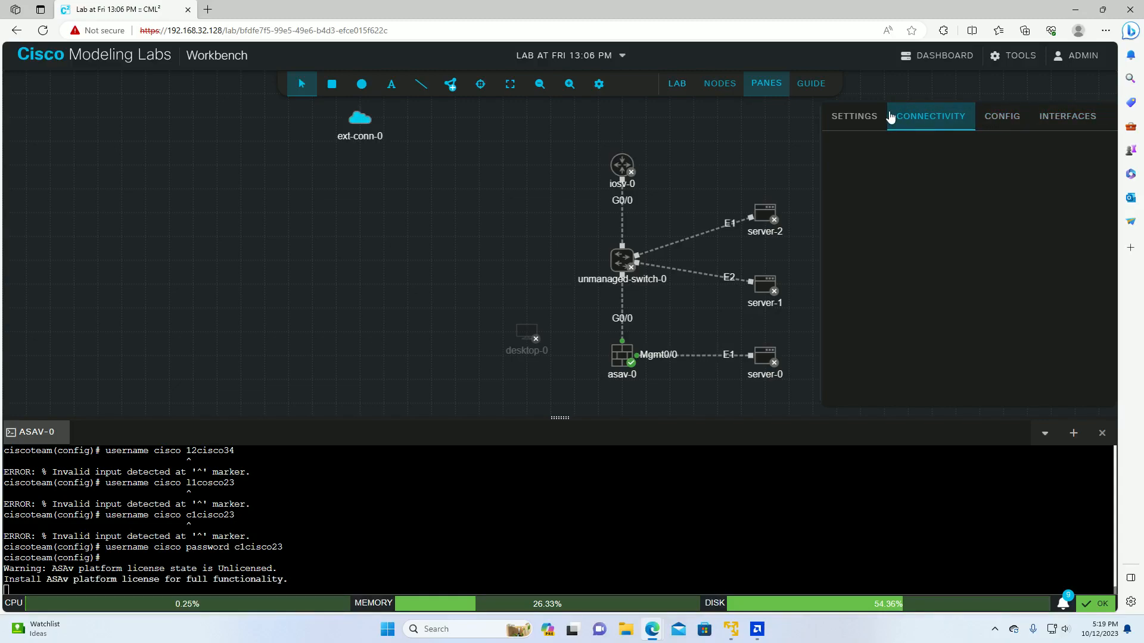
click(856, 122)
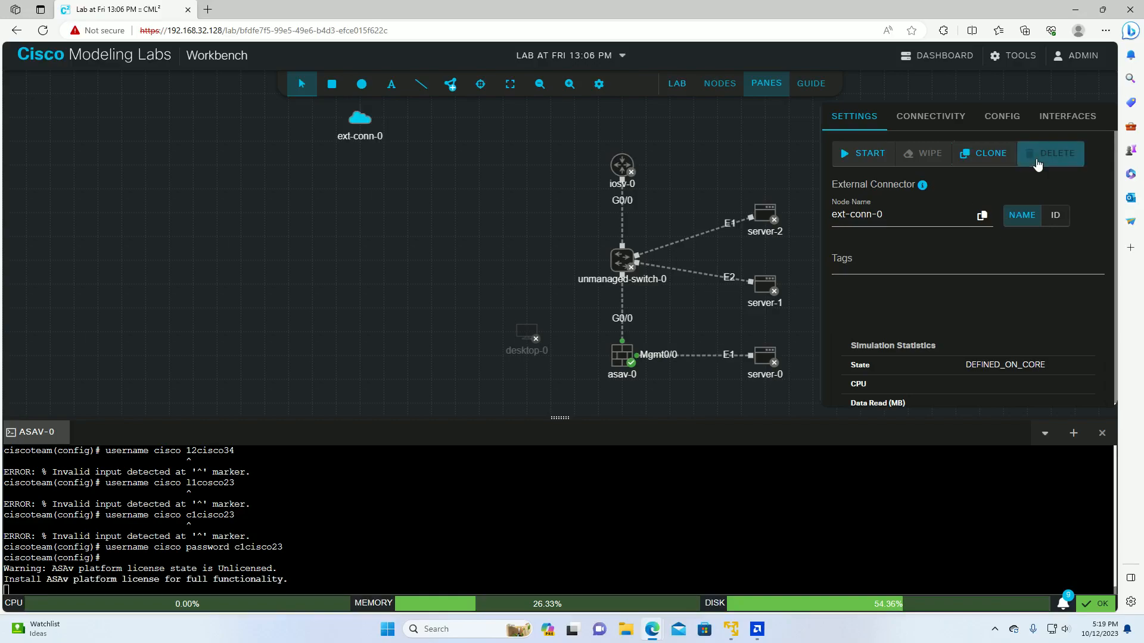
click(1002, 117)
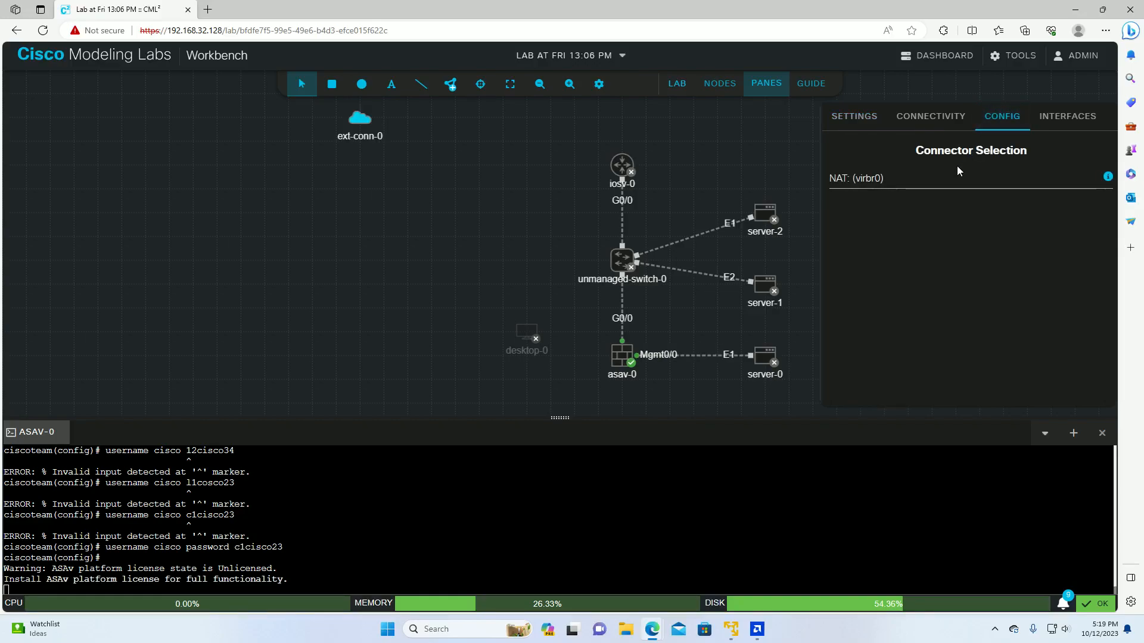
mouse_move(1107, 177)
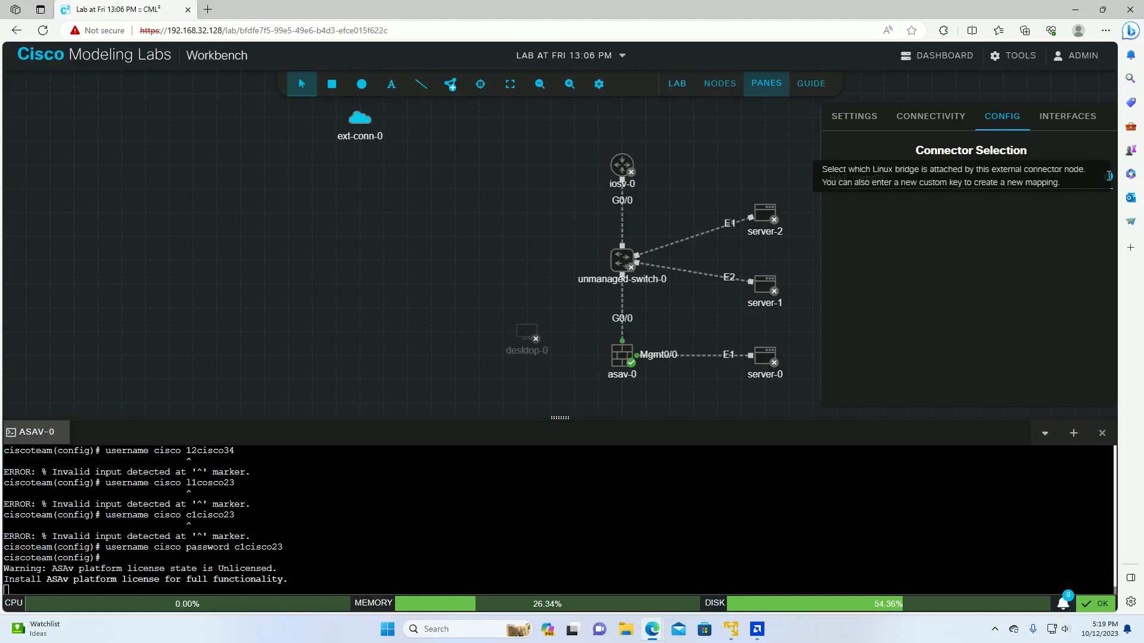
Step: Start ext-conn-0 and drag desktop-0 up so it sits just below the connector
right_click(361, 122)
click(400, 132)
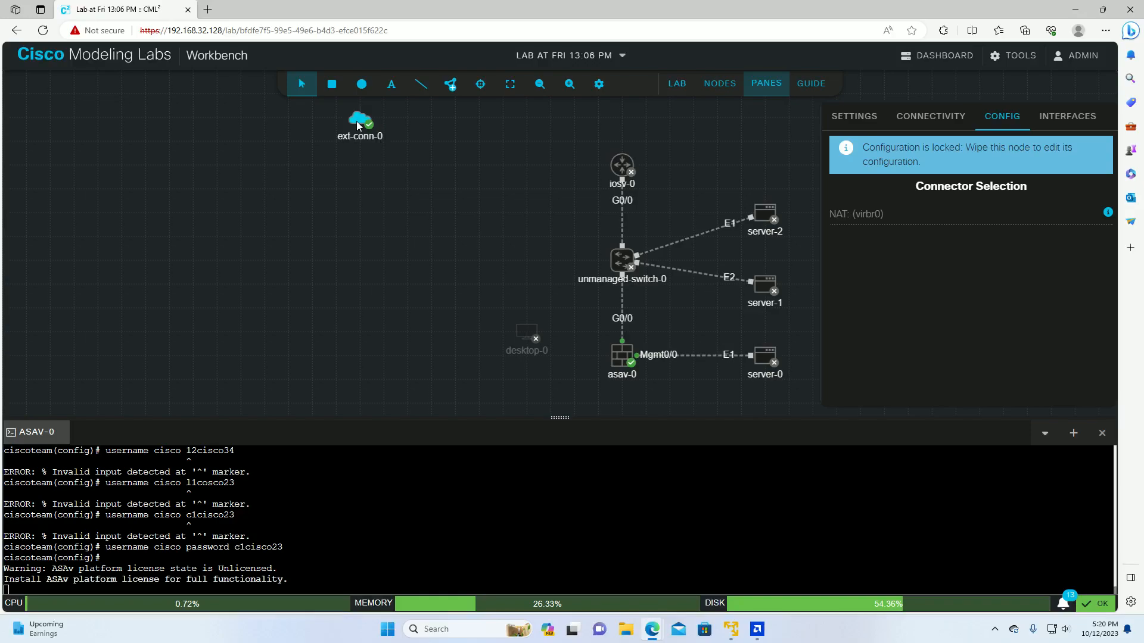
drag(525, 326, 395, 209)
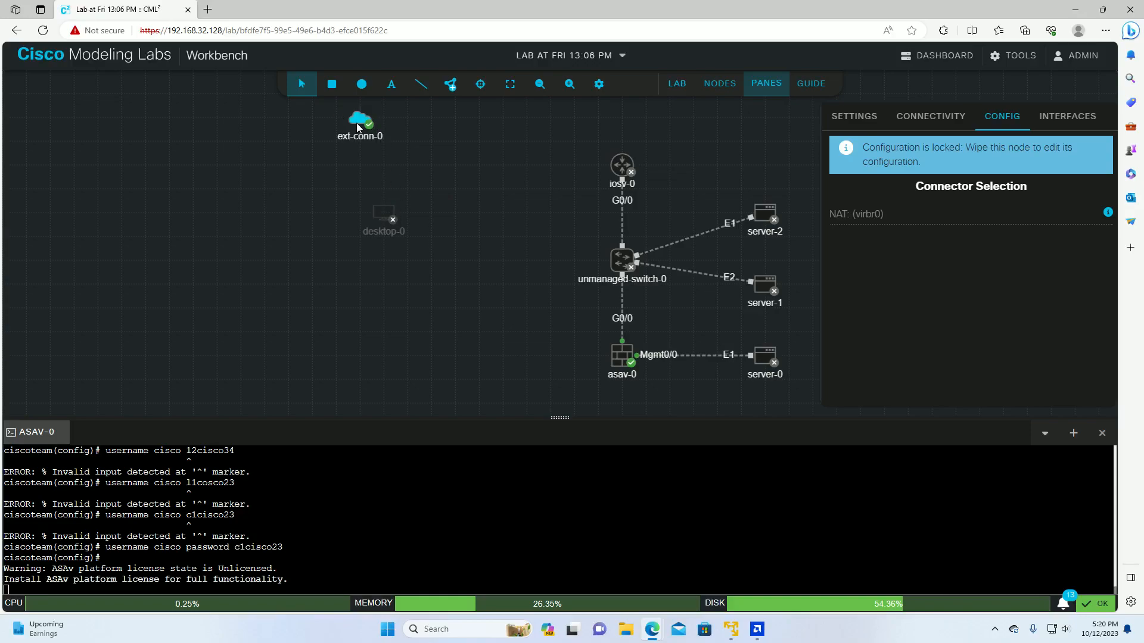
Step: Create a link from ext-conn-0's port to desktop-0's eth0
right_click(358, 92)
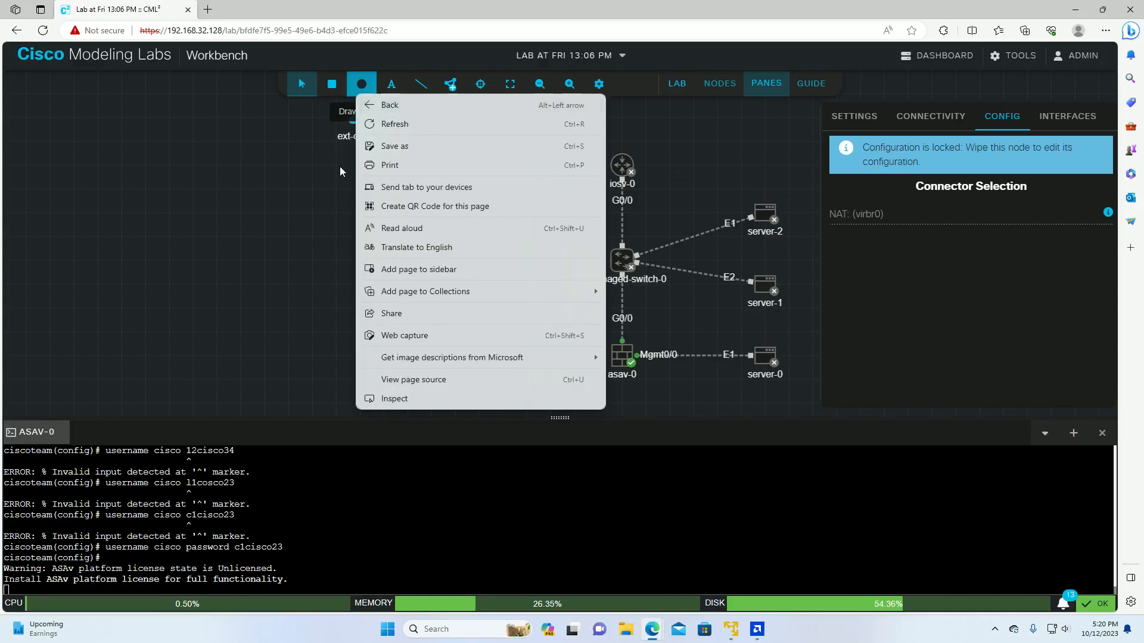
click(340, 171)
right_click(356, 111)
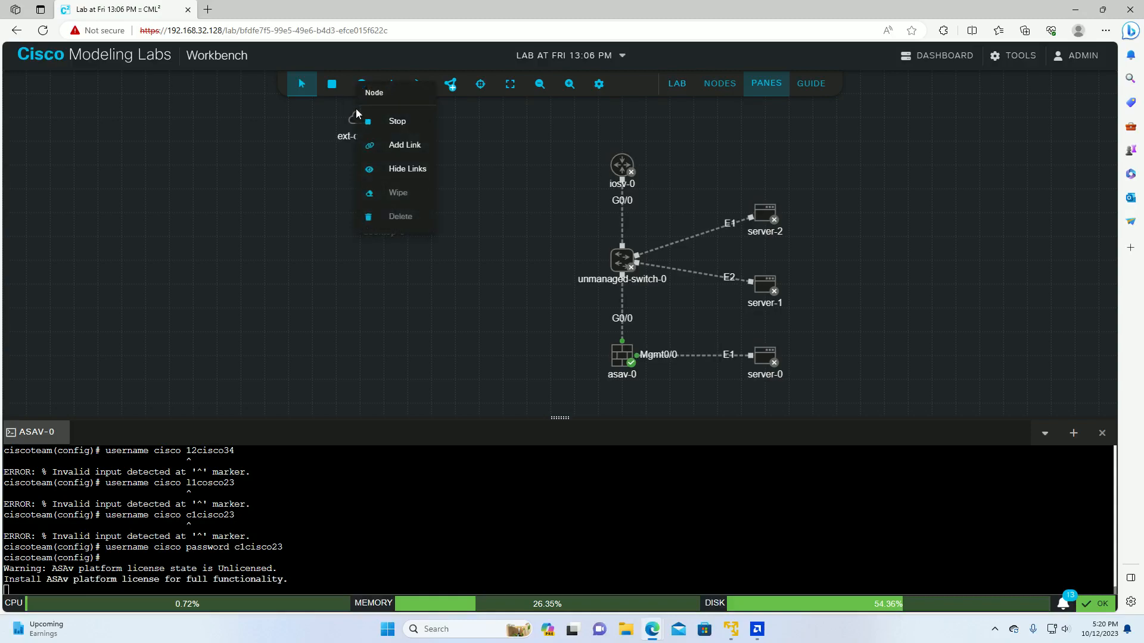
click(390, 146)
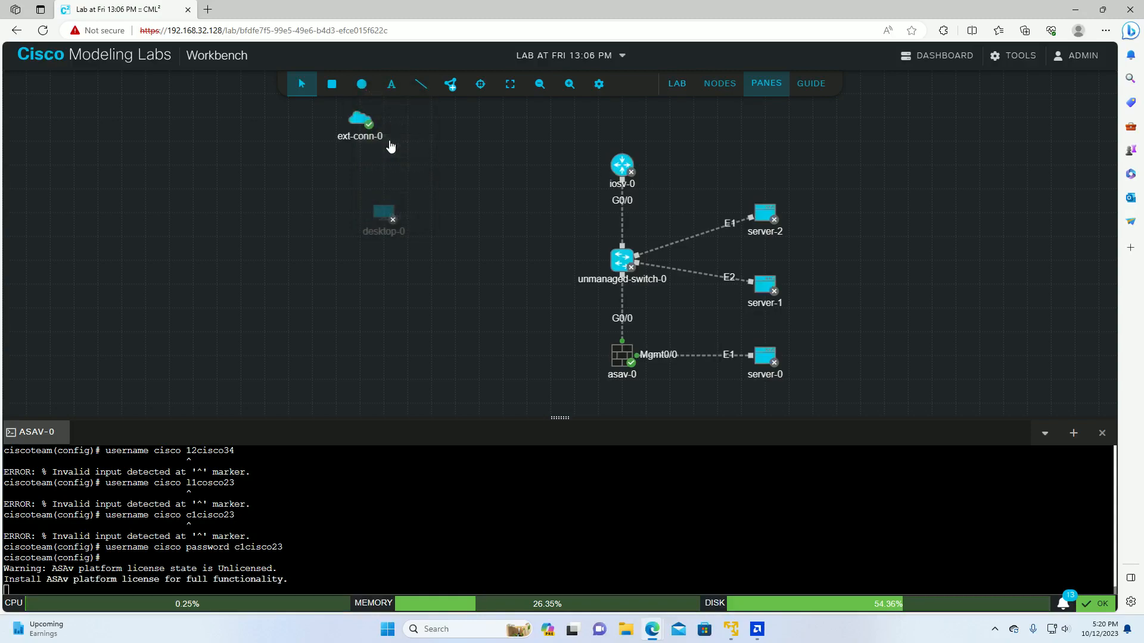
click(382, 209)
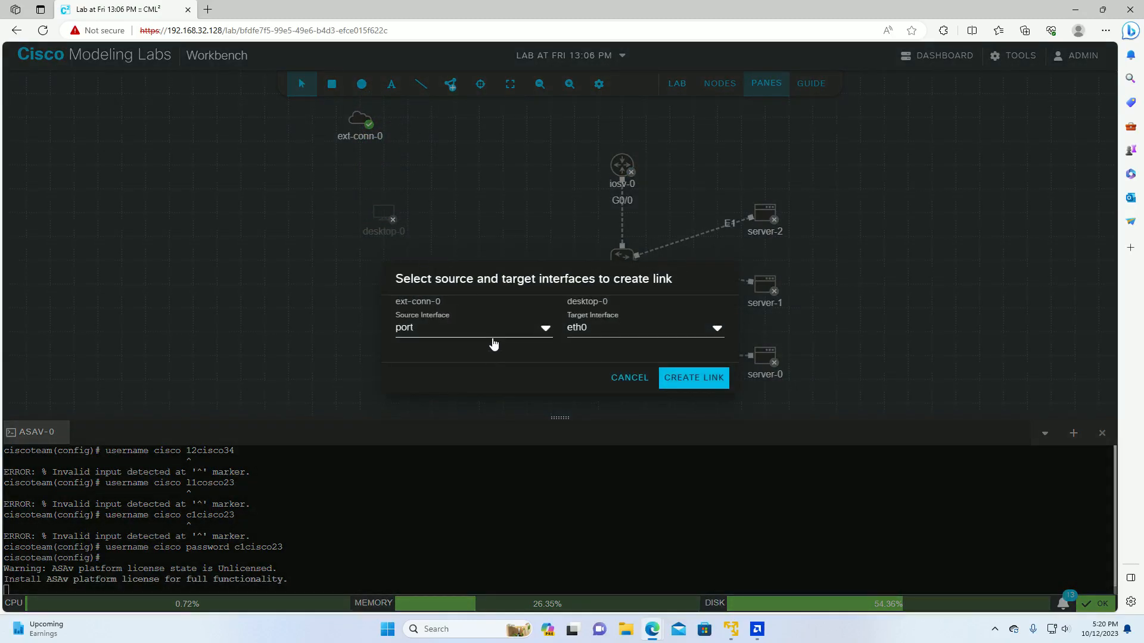
click(691, 377)
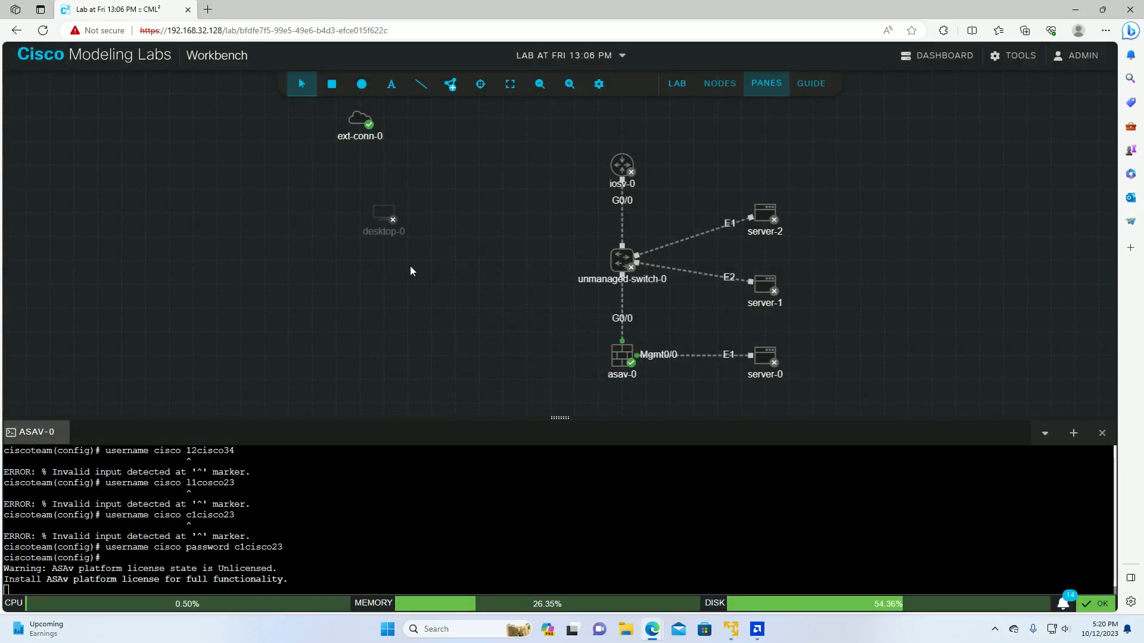
Step: Toggle ext-conn-0's link display so its link to desktop-0 is shown on the canvas
right_click(353, 121)
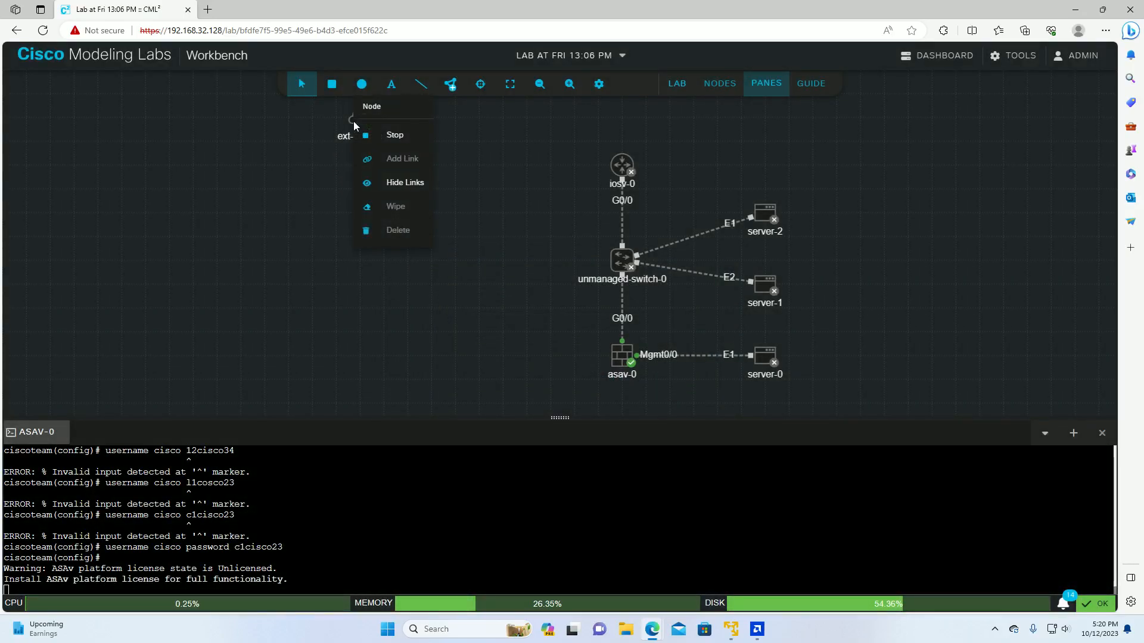
click(402, 157)
click(354, 121)
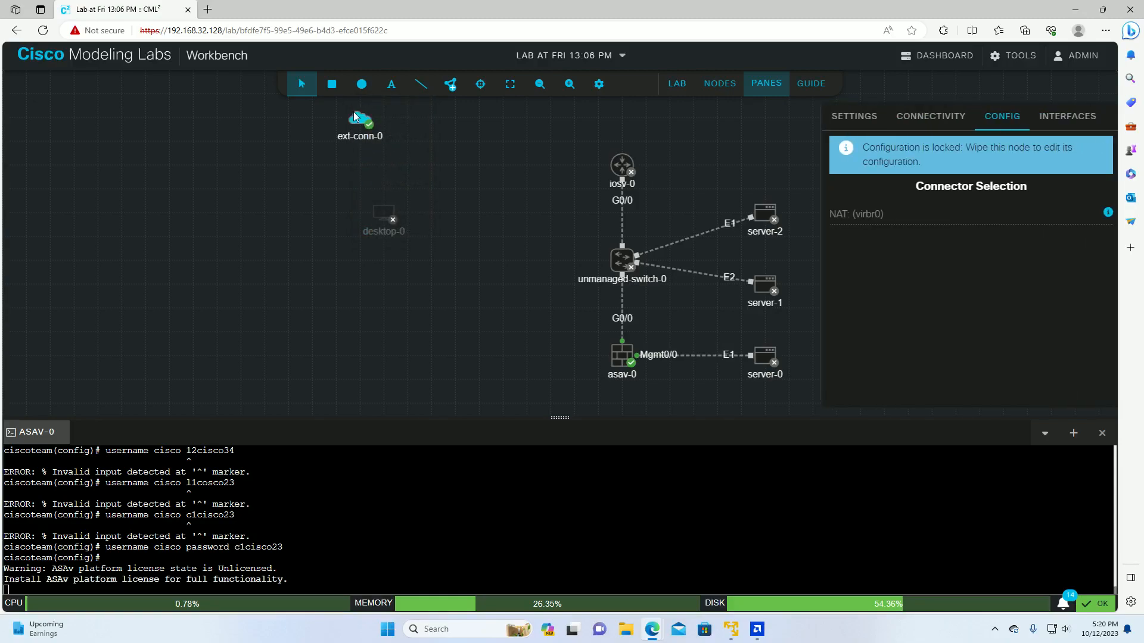
right_click(354, 117)
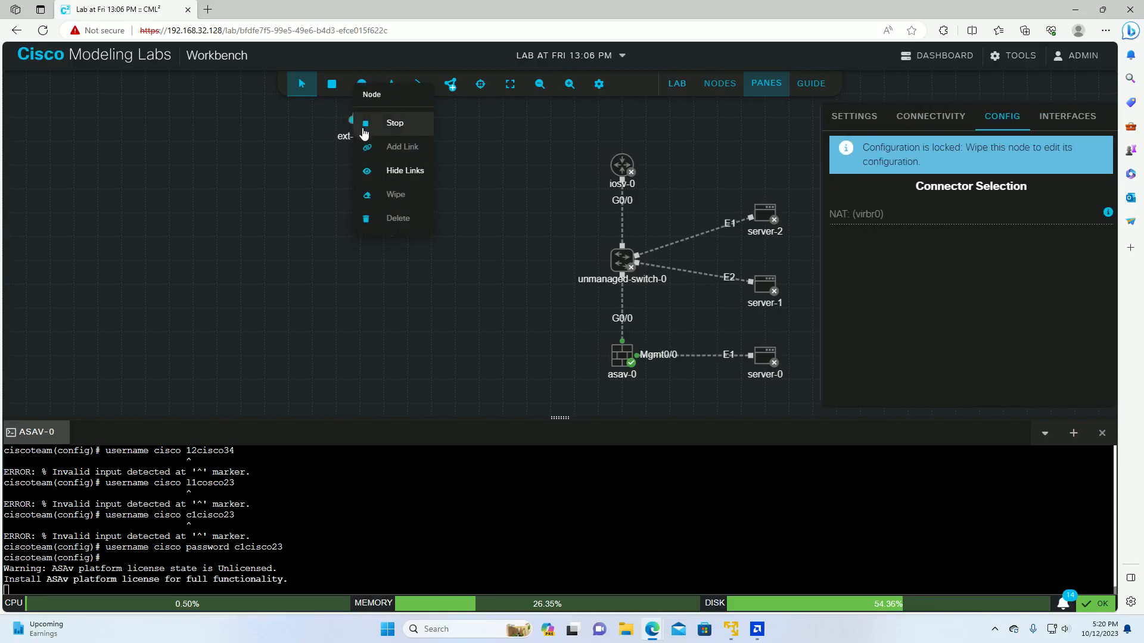
click(392, 171)
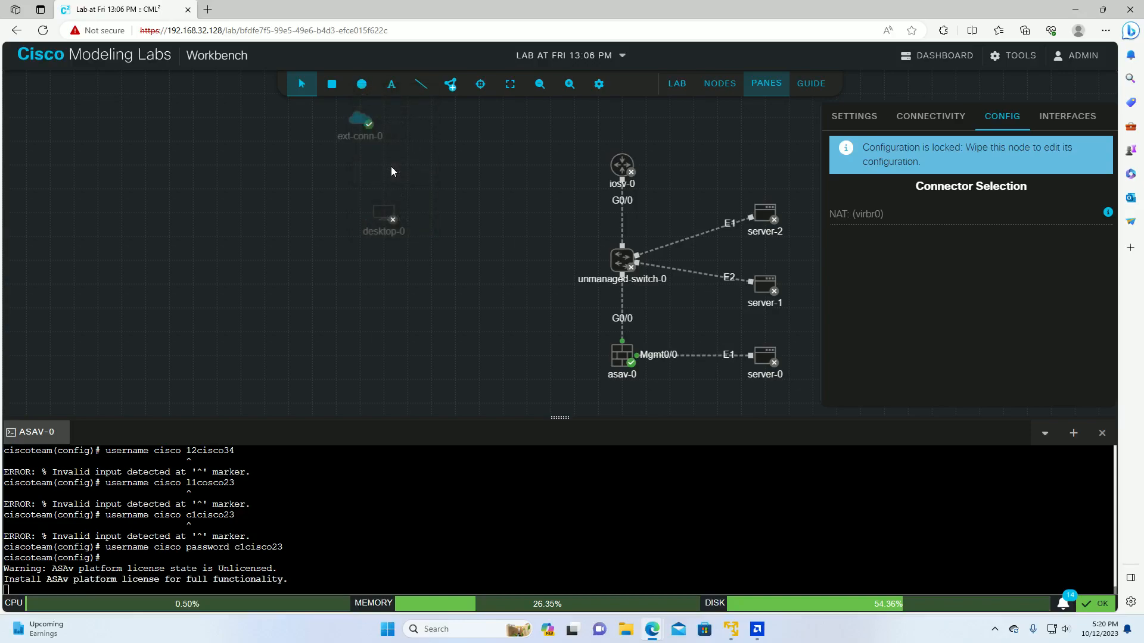
right_click(359, 130)
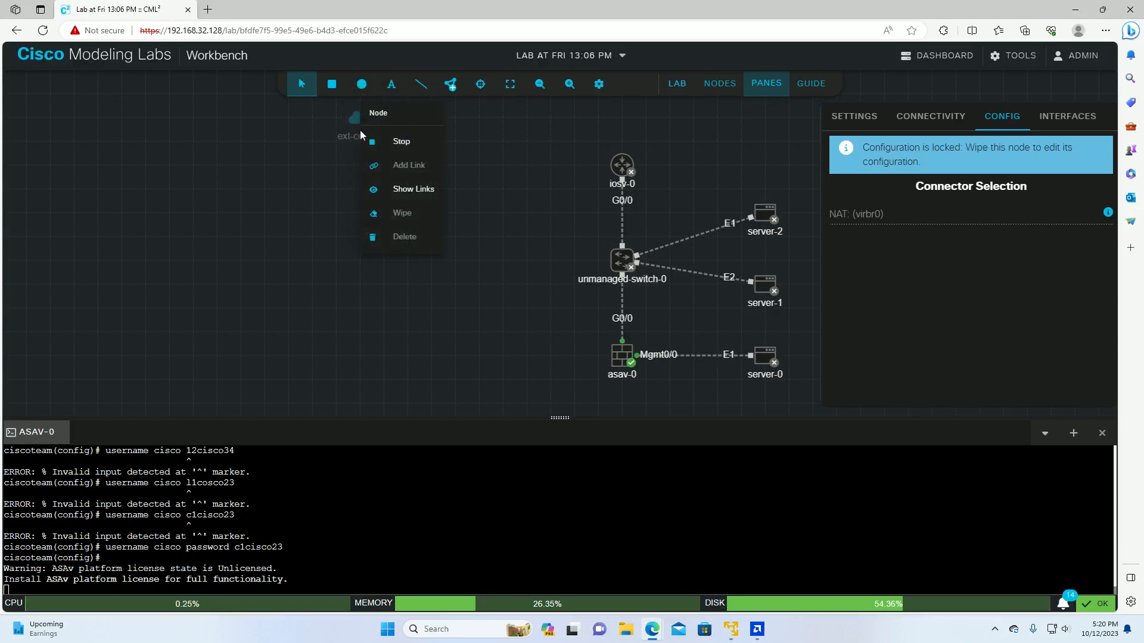
click(384, 170)
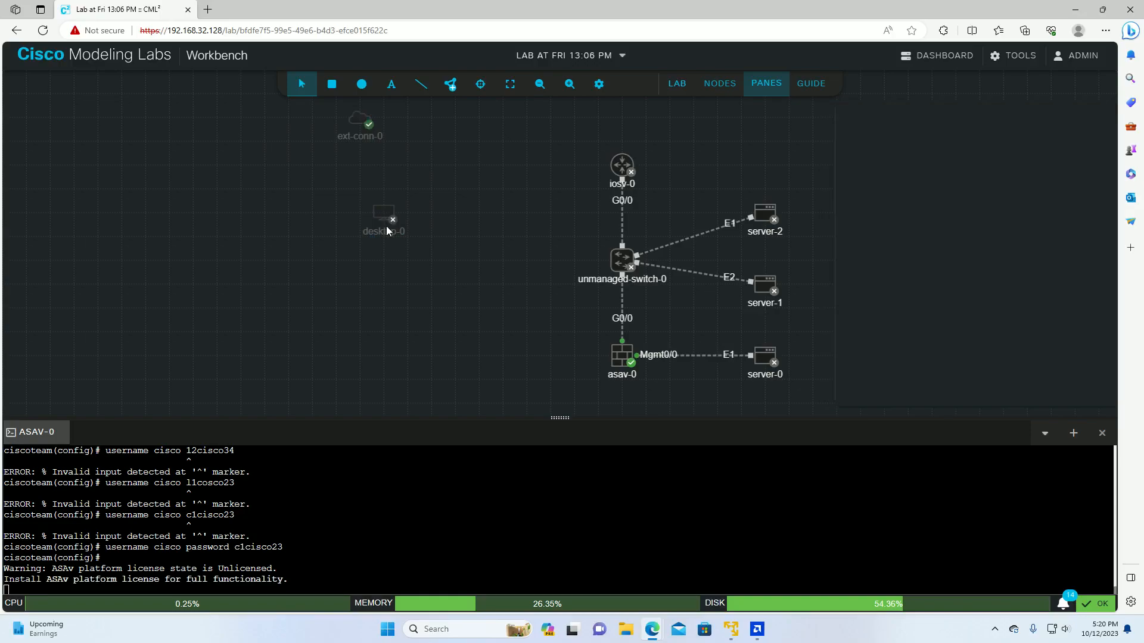
click(381, 218)
right_click(381, 218)
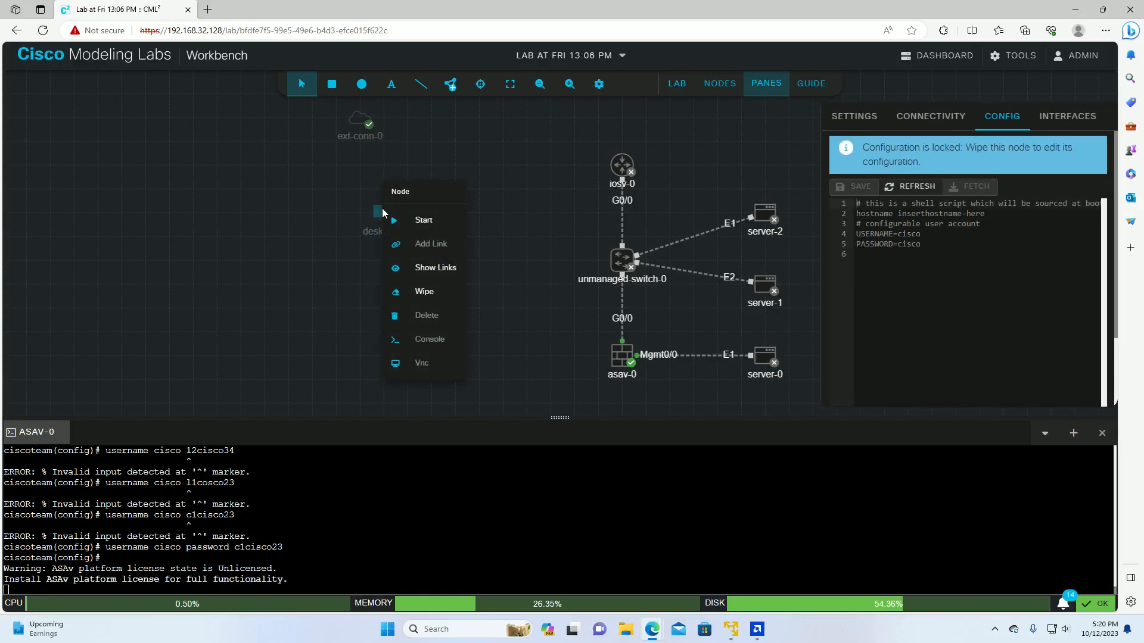
click(400, 223)
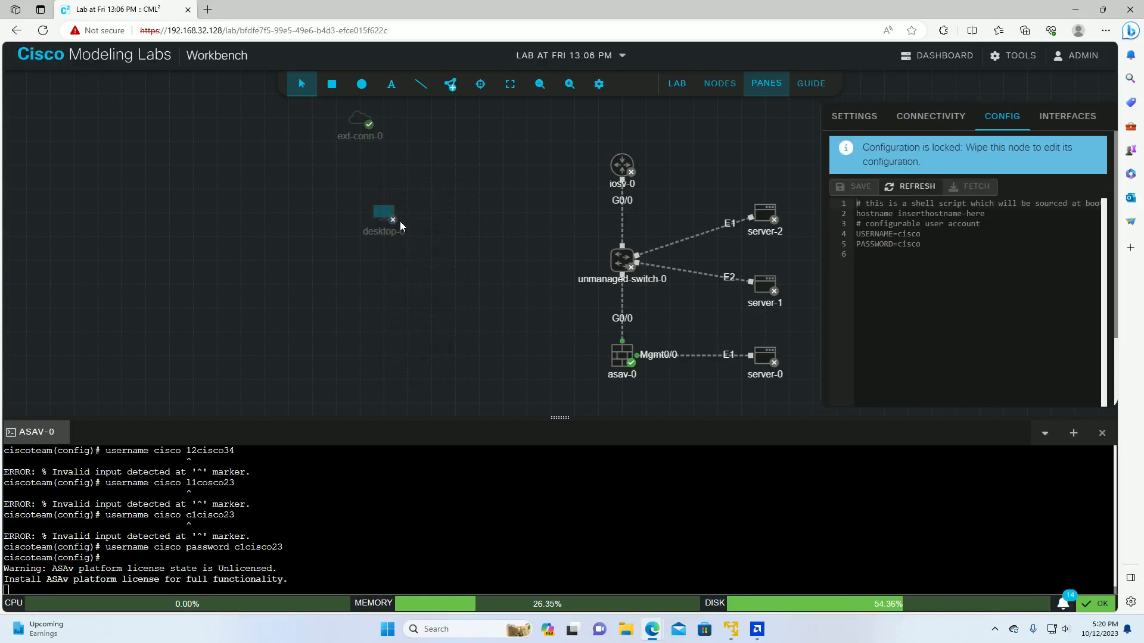
click(361, 126)
right_click(358, 113)
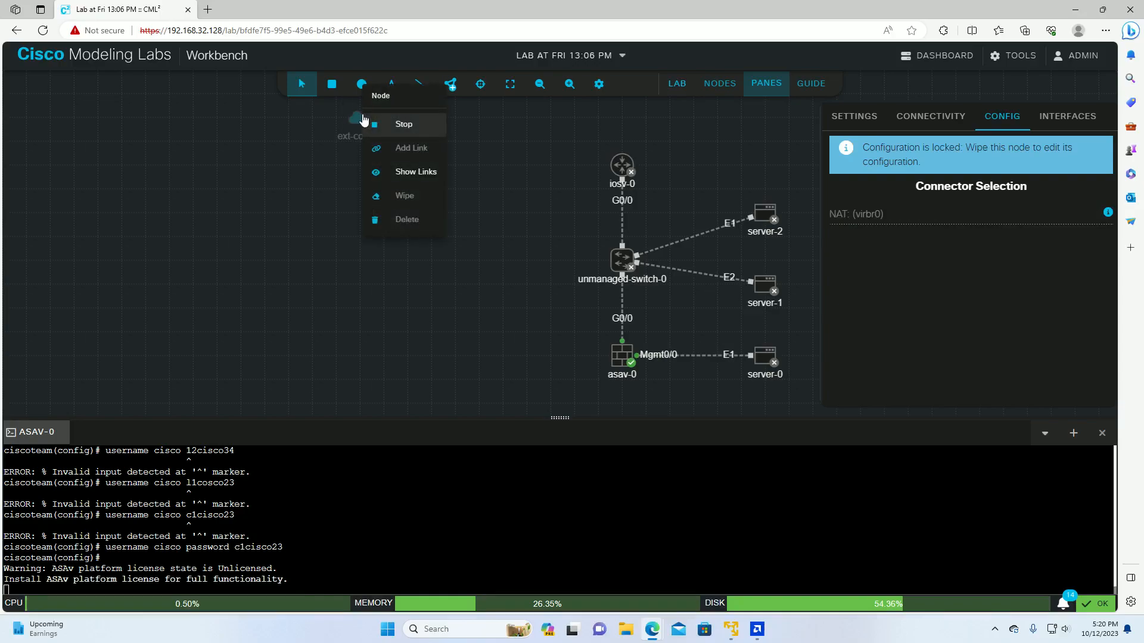
click(402, 171)
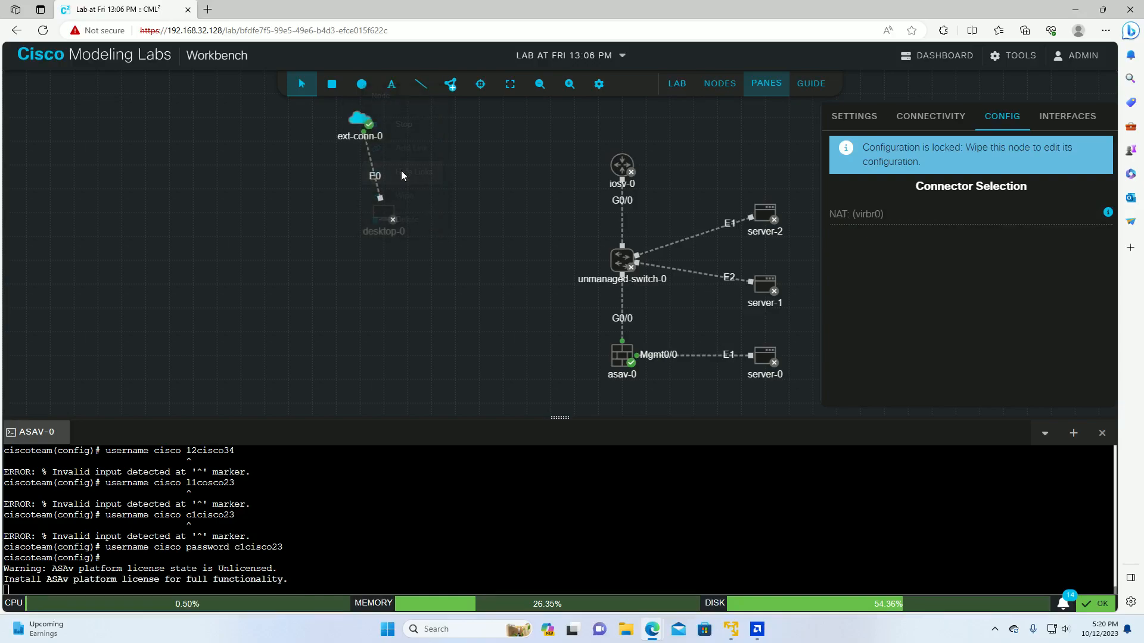
Step: Start the desktop-0 node
click(347, 253)
right_click(384, 217)
click(411, 225)
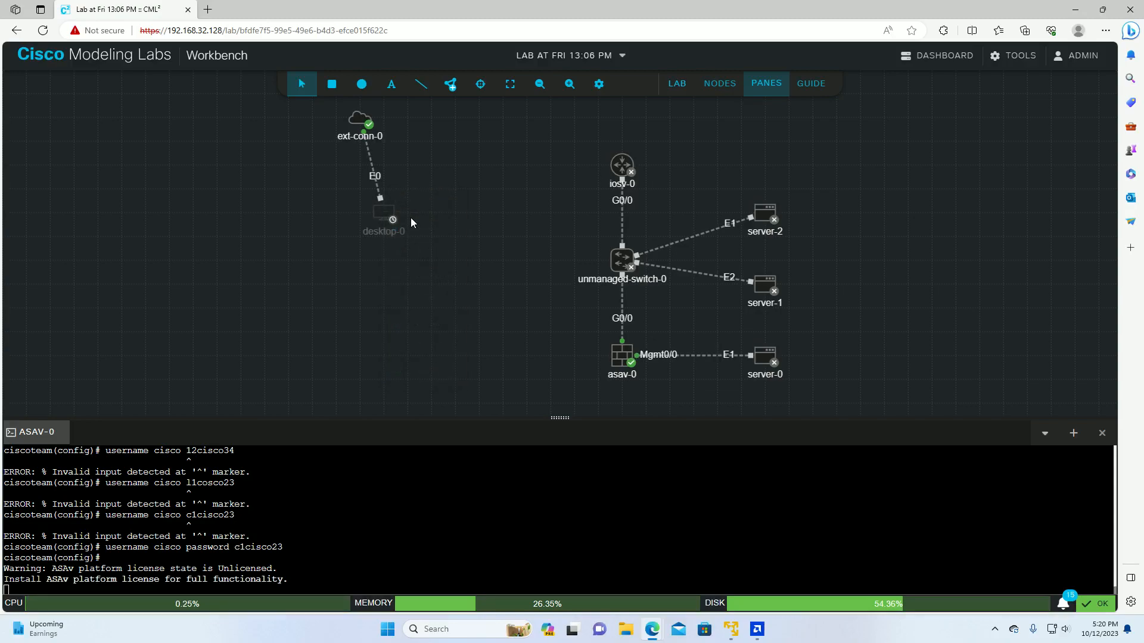
Step: Open desktop-0's VNC console and enlarge the pane to show the login screen
right_click(380, 215)
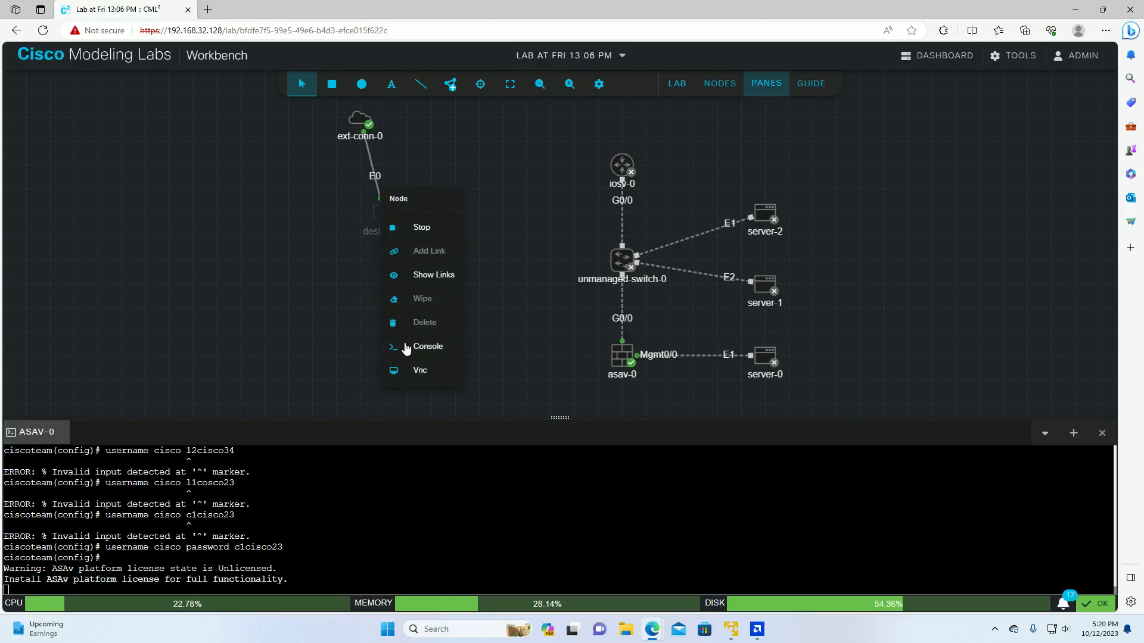
click(417, 371)
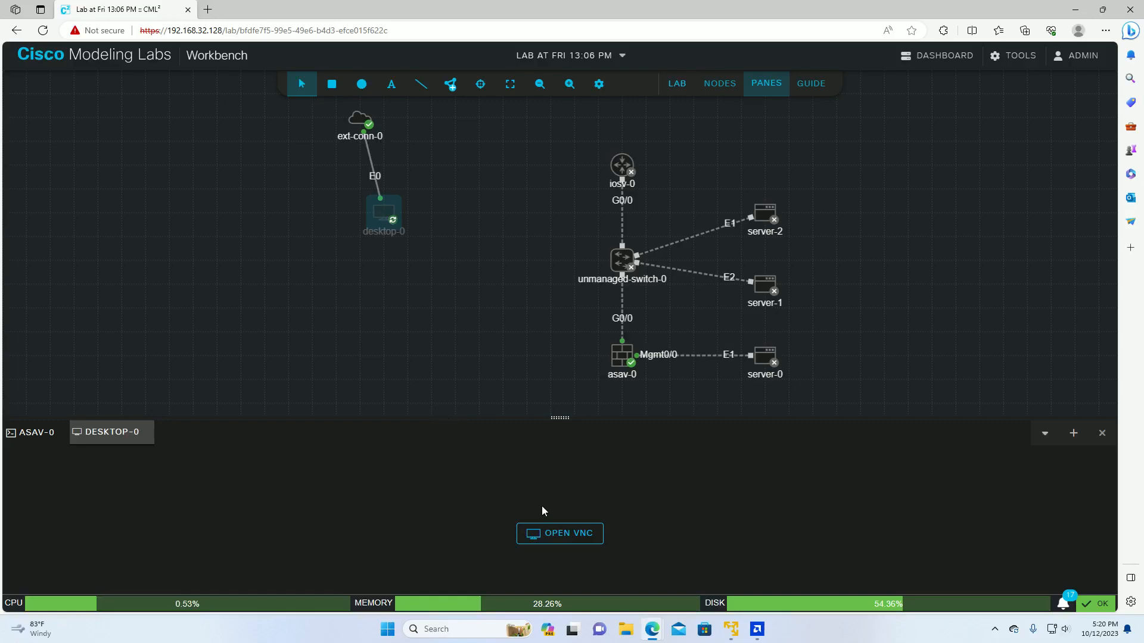
click(561, 534)
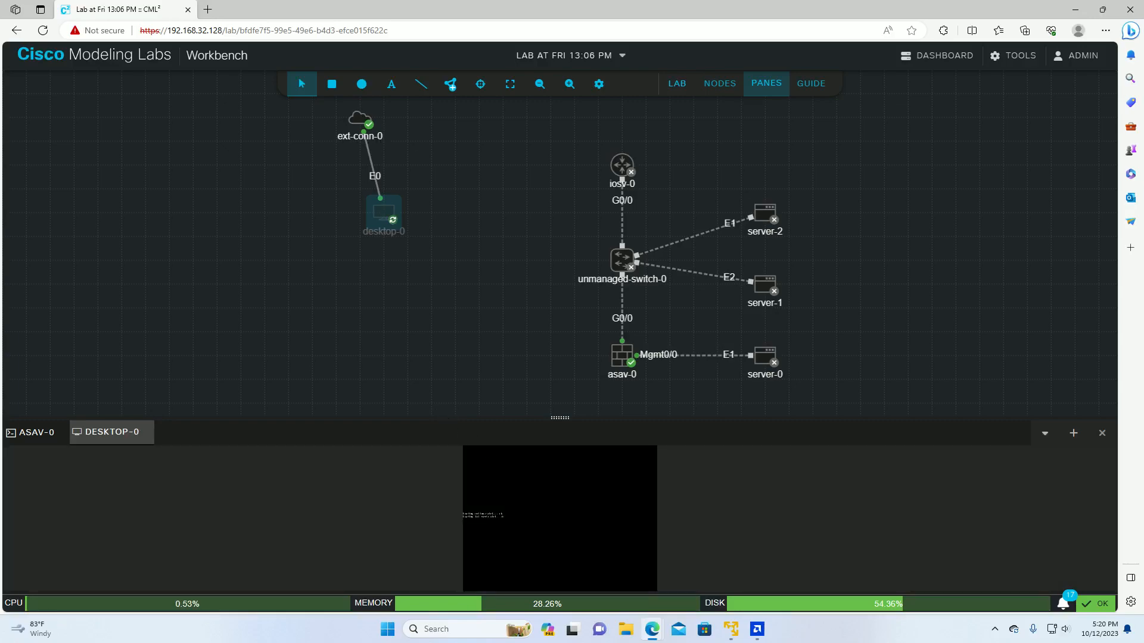
drag(576, 416, 576, 157)
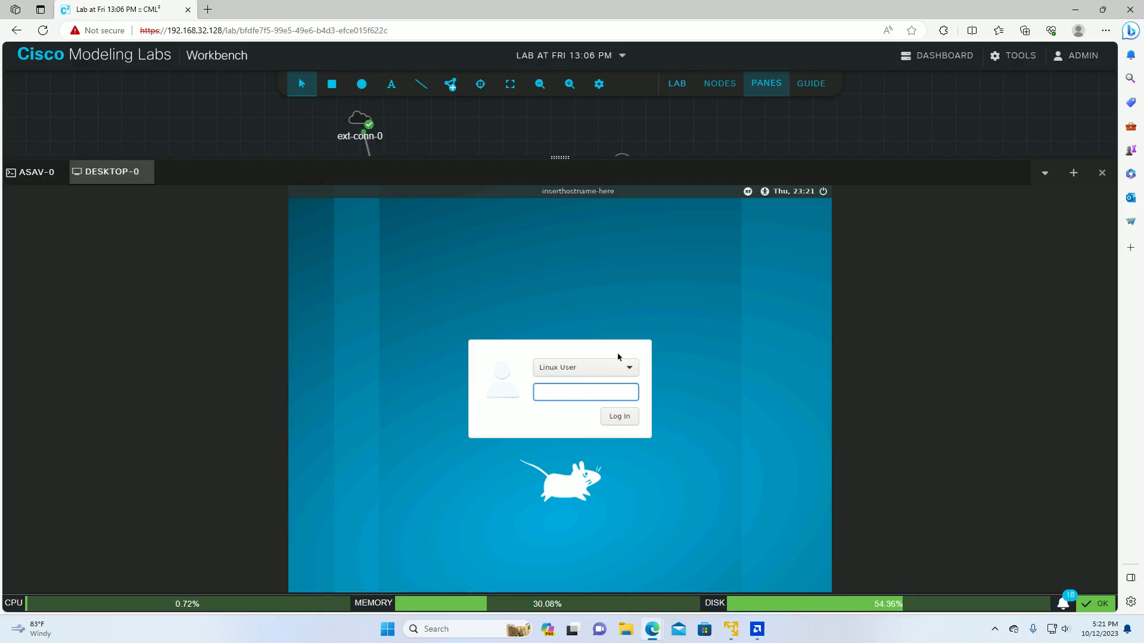
Step: Enter the desktop user's password to log in to the Xfce session
text(cisco)
key(Return)
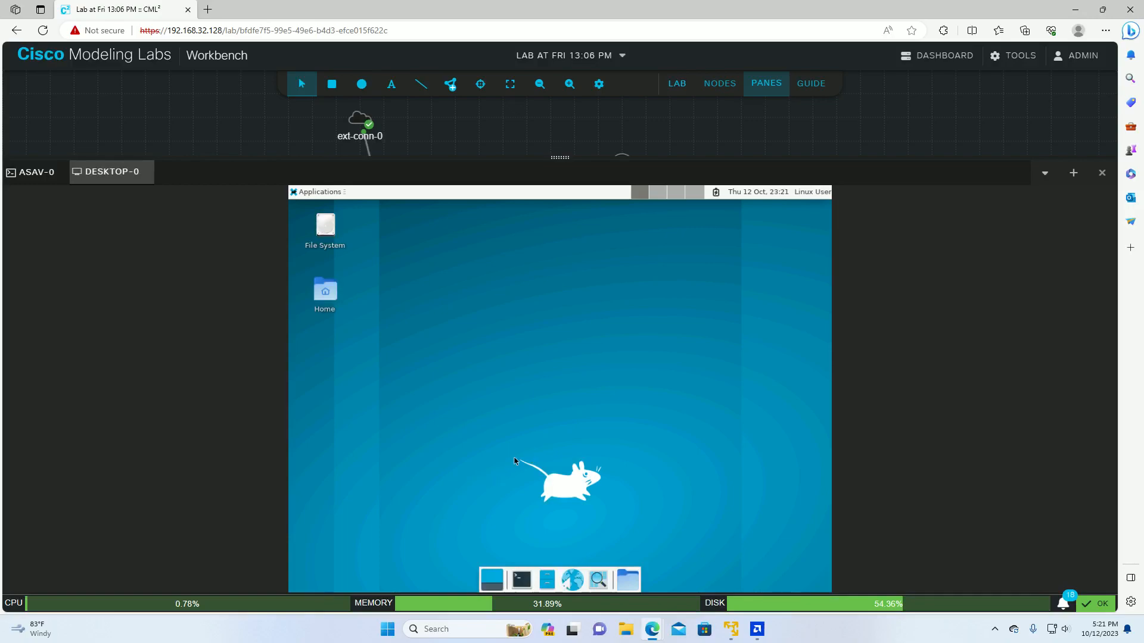
Step: Launch Firefox from the Xfce dock's web browser icon on desktop-0
click(572, 587)
right_click(577, 587)
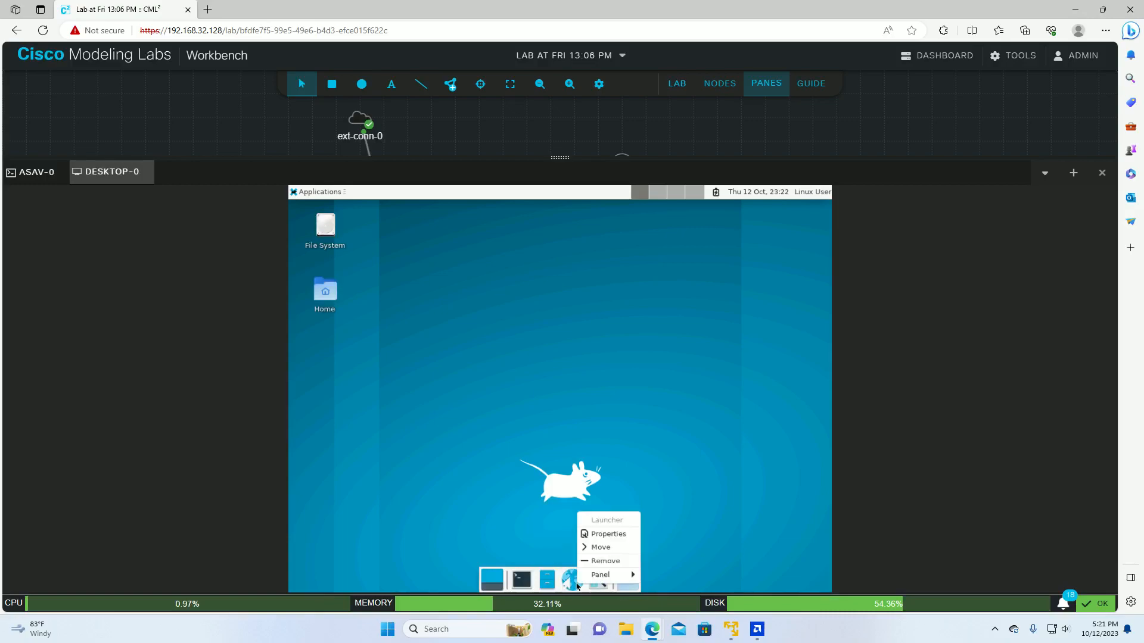
click(527, 517)
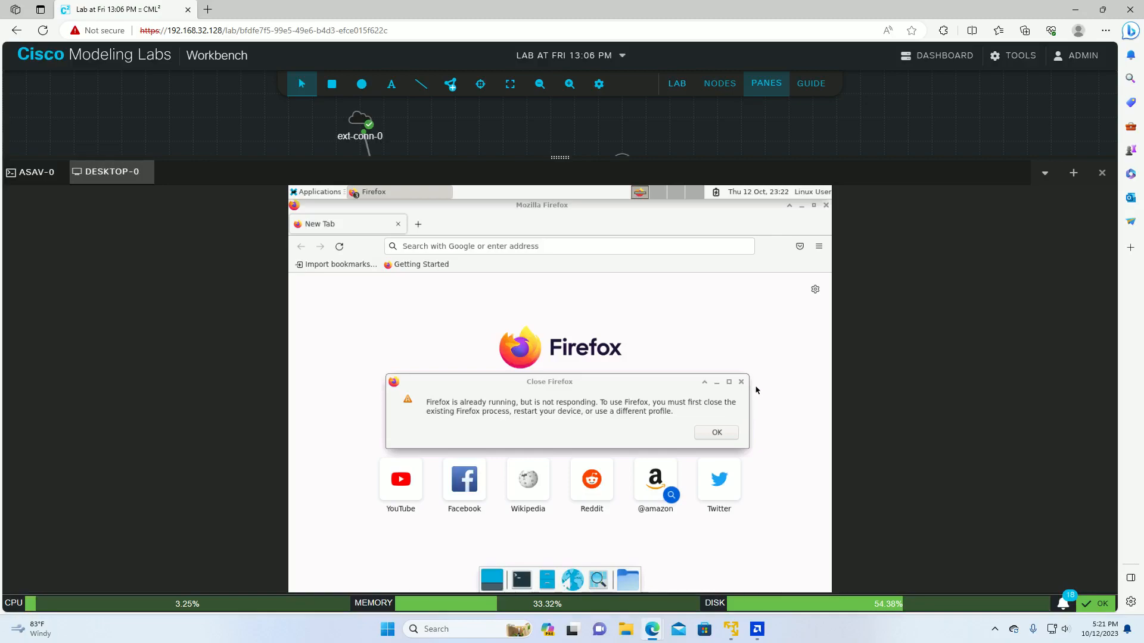
Step: Dismiss the Firefox warning, open Wikipedia, then go to YouTube from the URL suggestions
click(718, 430)
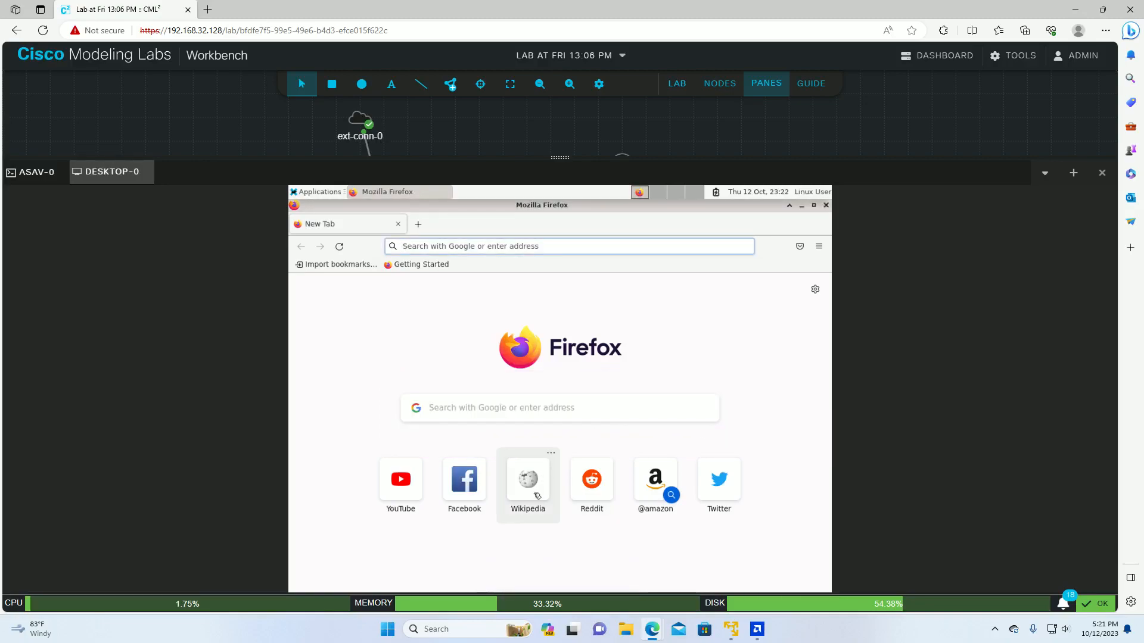
click(526, 477)
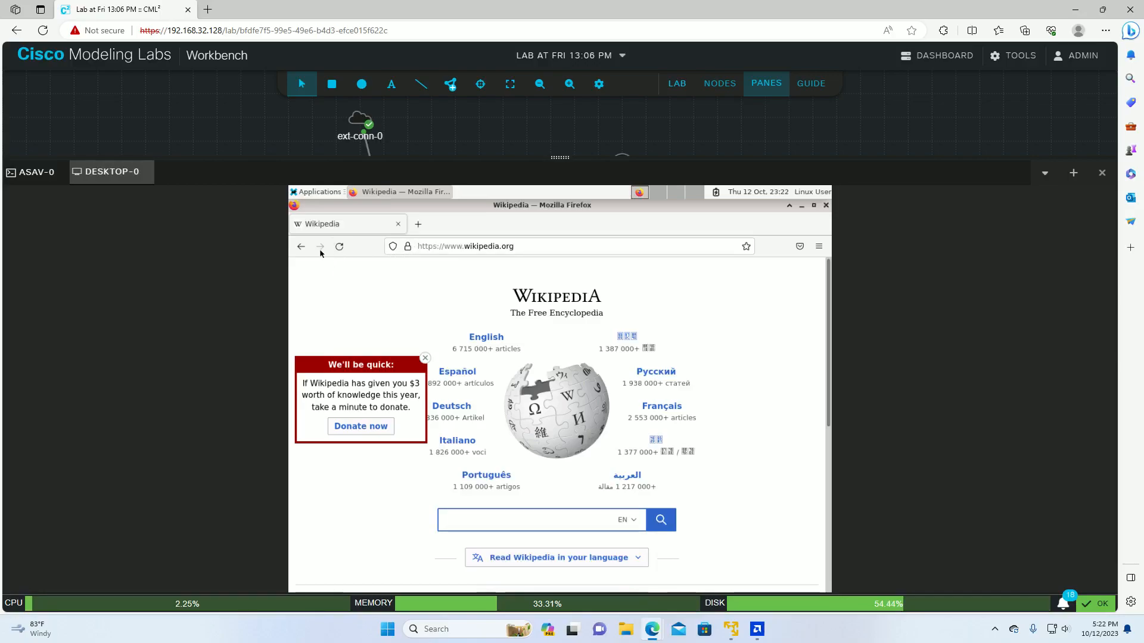
click(488, 249)
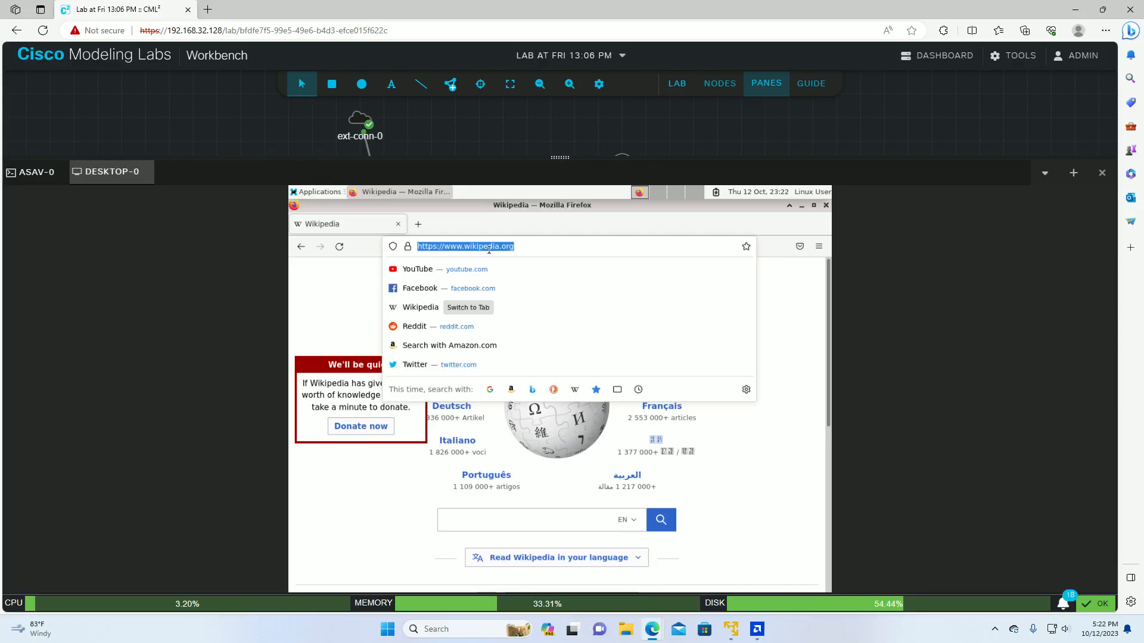
click(413, 274)
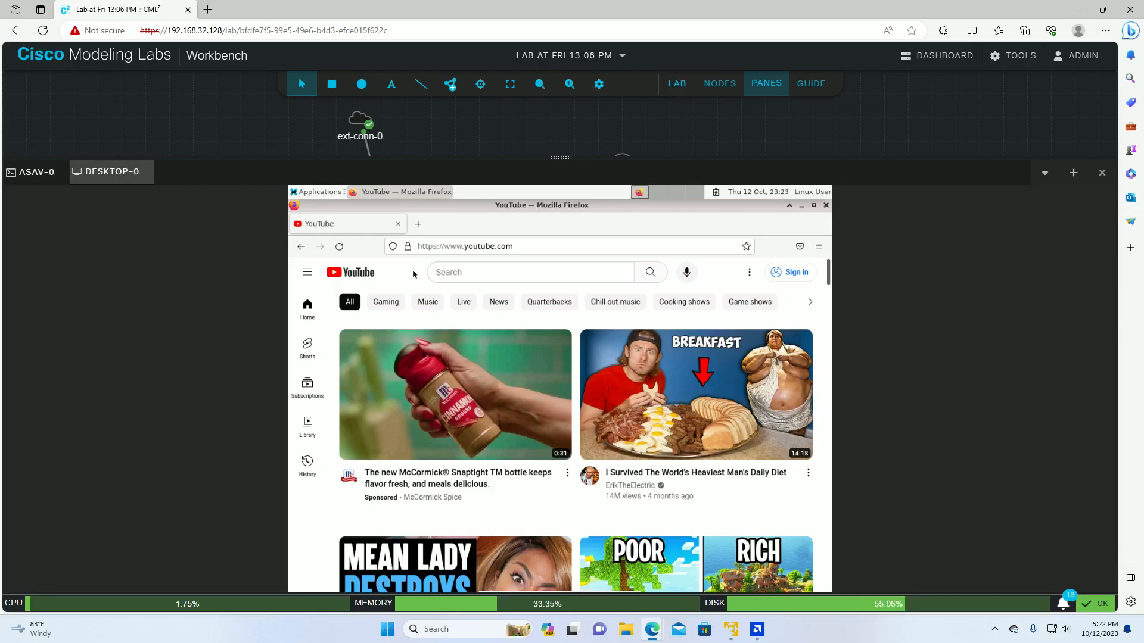
scroll(452, 432, down, 3)
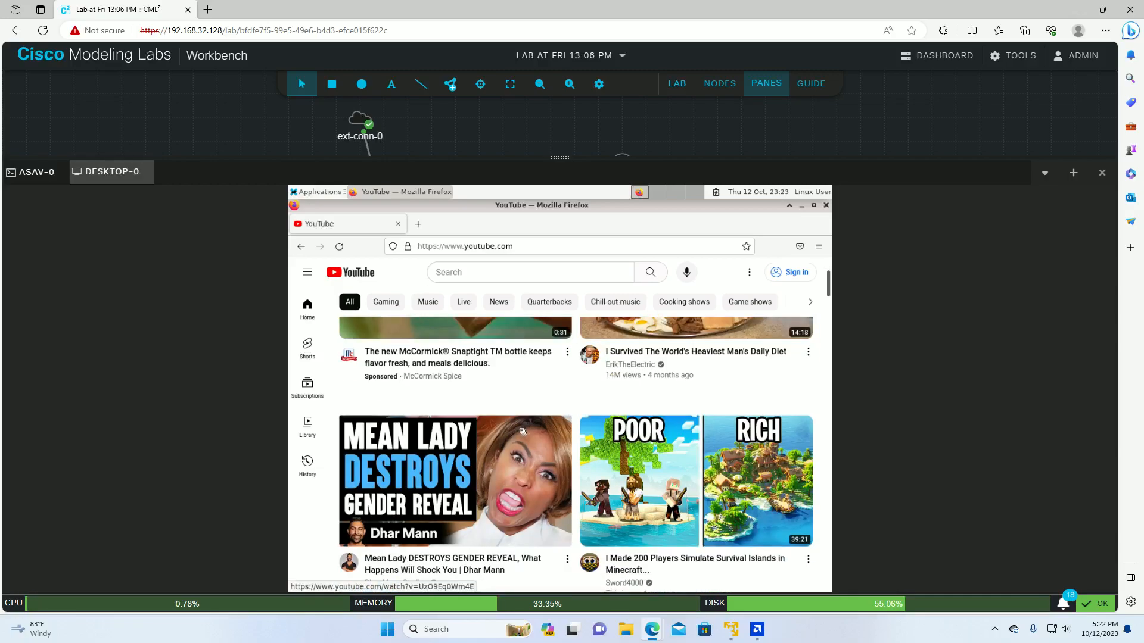
scroll(522, 431, down, 5)
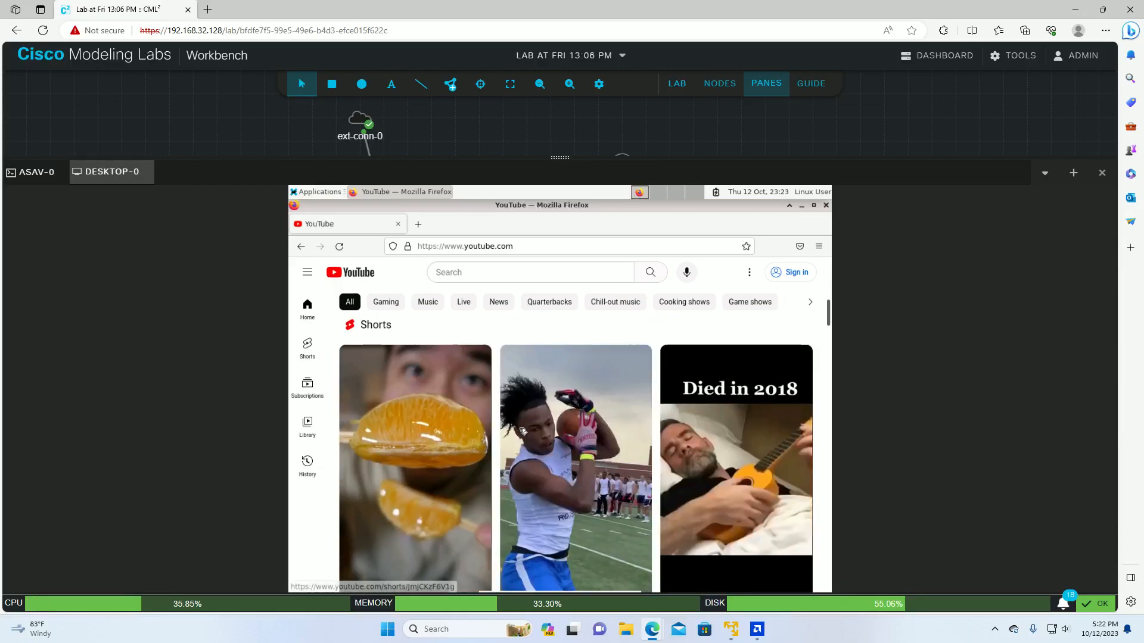
scroll(522, 431, down, 1)
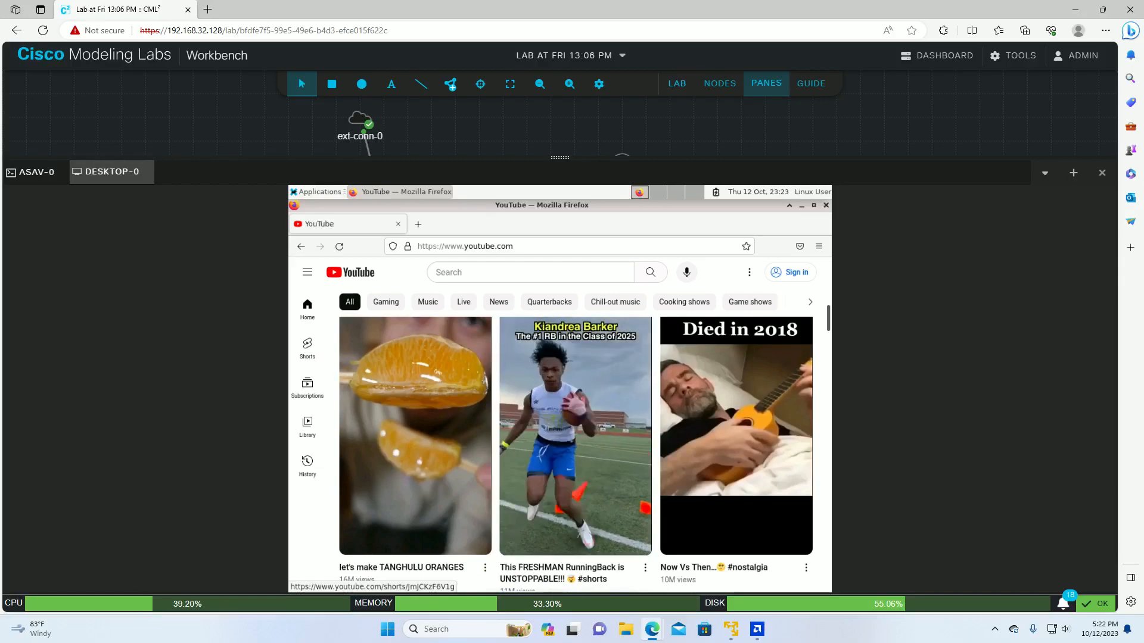
scroll(565, 400, down, 1)
scroll(565, 400, down, 3)
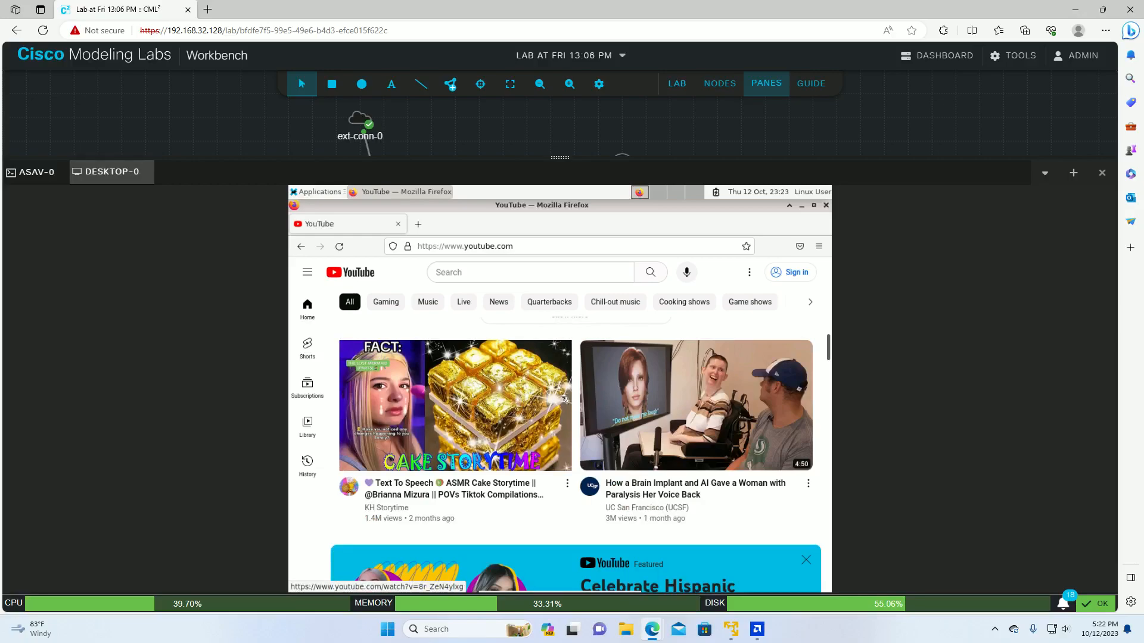
mouse_move(645, 391)
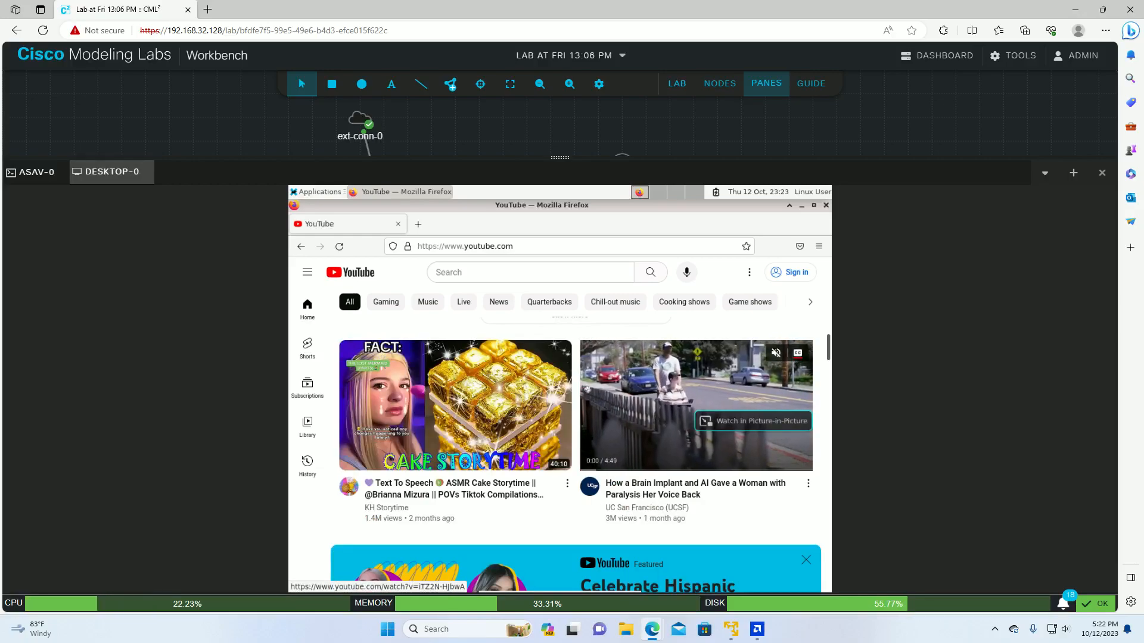
scroll(481, 415, down, 4)
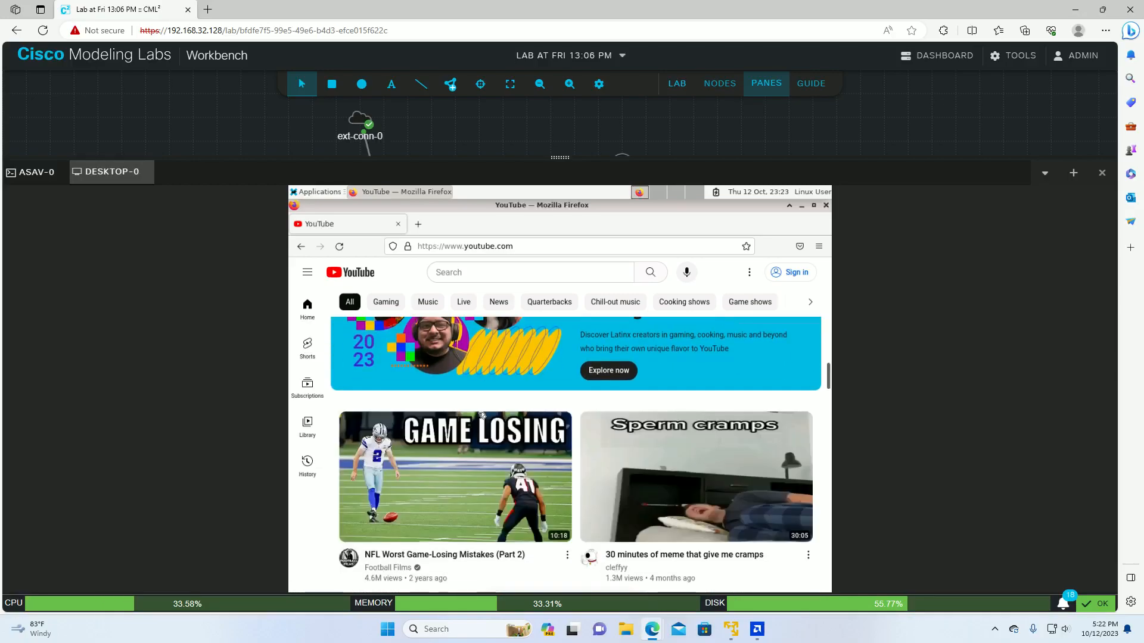
scroll(481, 415, down, 1)
scroll(473, 420, down, 2)
scroll(473, 421, down, 3)
scroll(469, 420, up, 8)
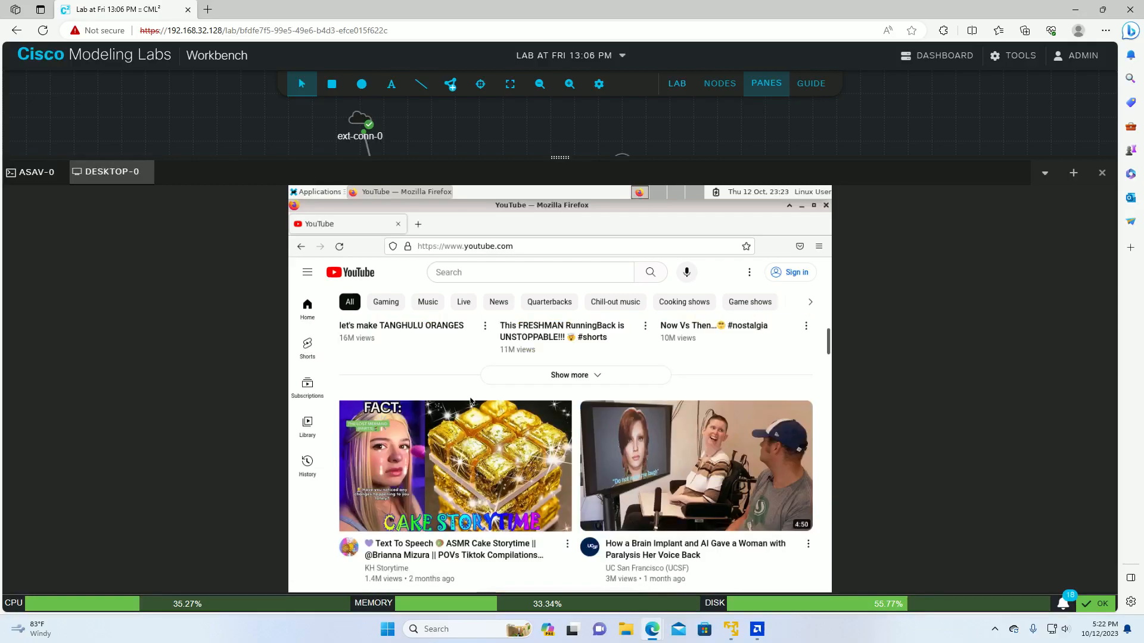
scroll(470, 401, up, 4)
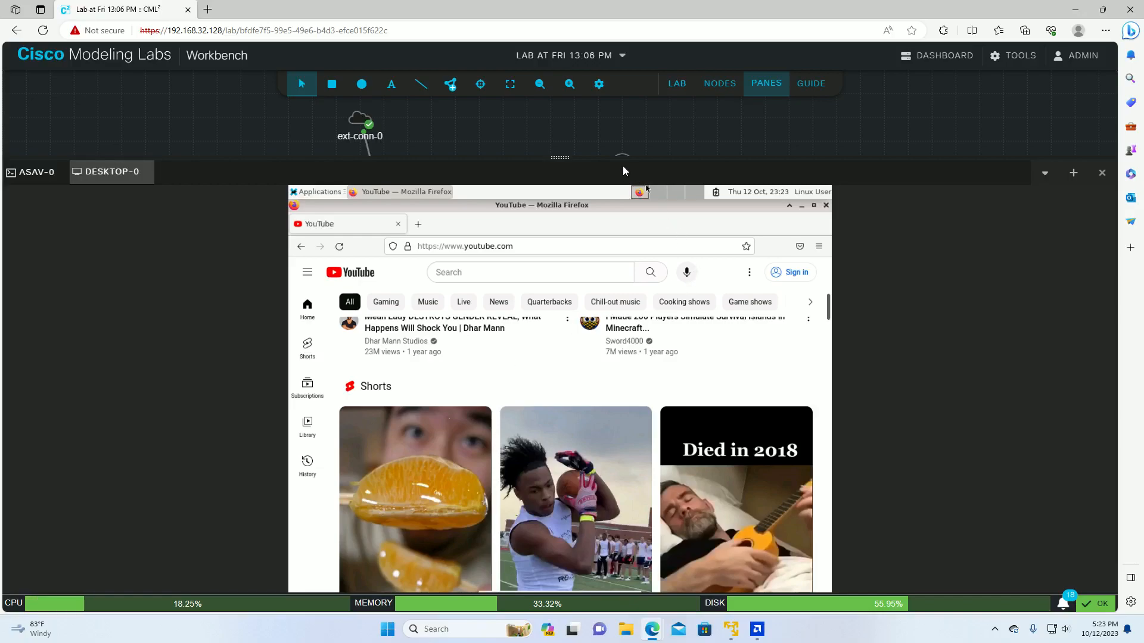
drag(559, 158, 538, 293)
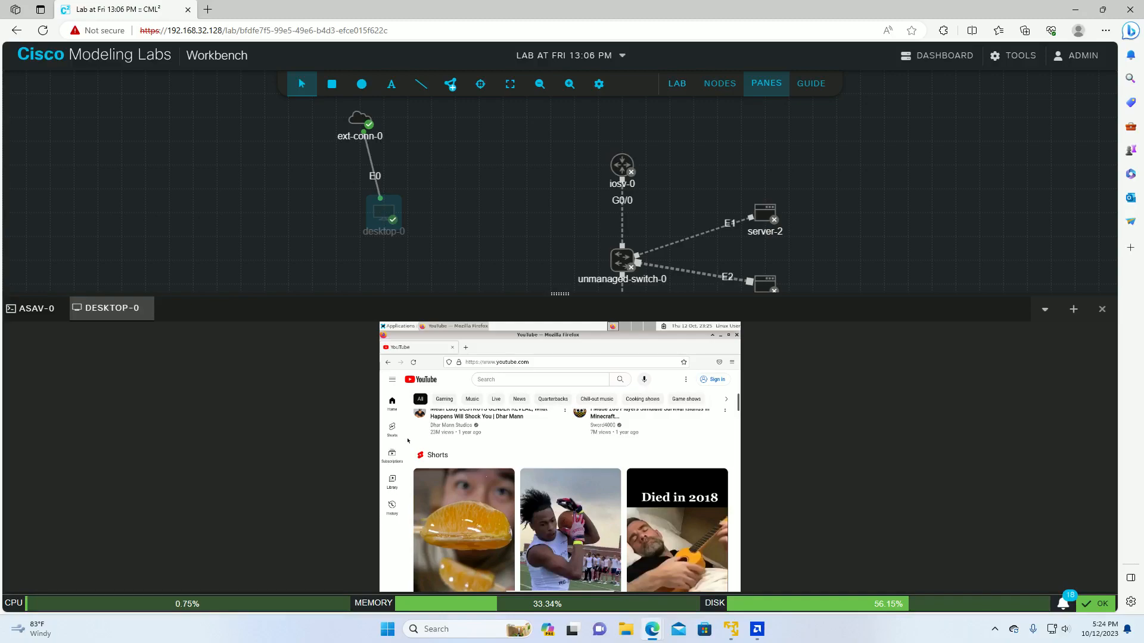
drag(560, 293, 554, 234)
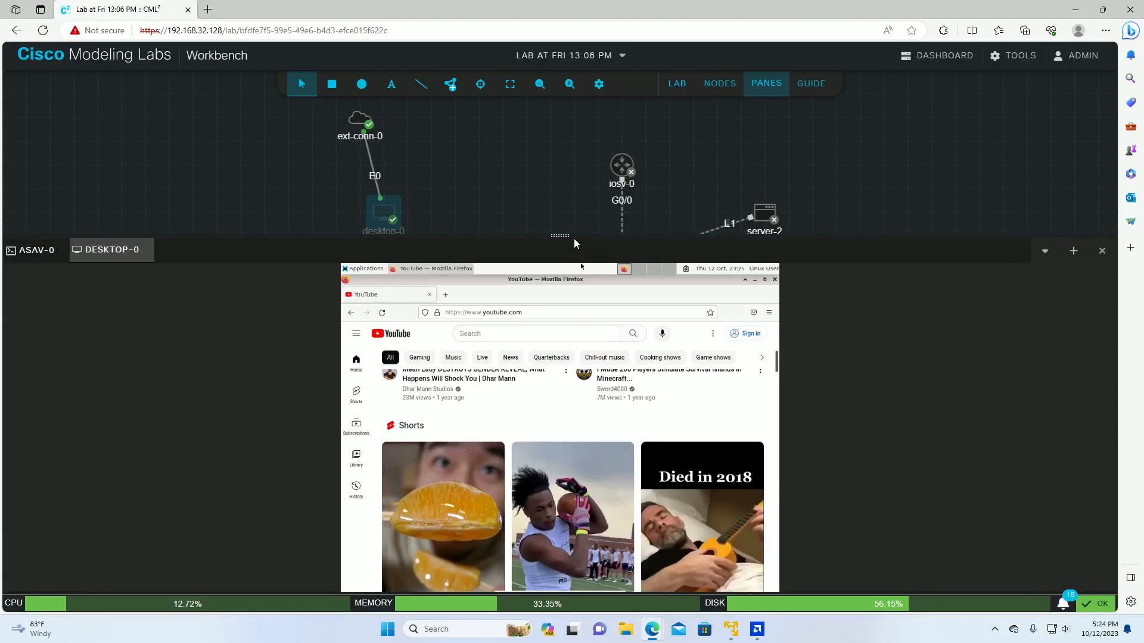
drag(562, 240, 560, 156)
Step: Play the TANGHULU ORANGES Short, scroll through further Shorts, then close Firefox
click(419, 511)
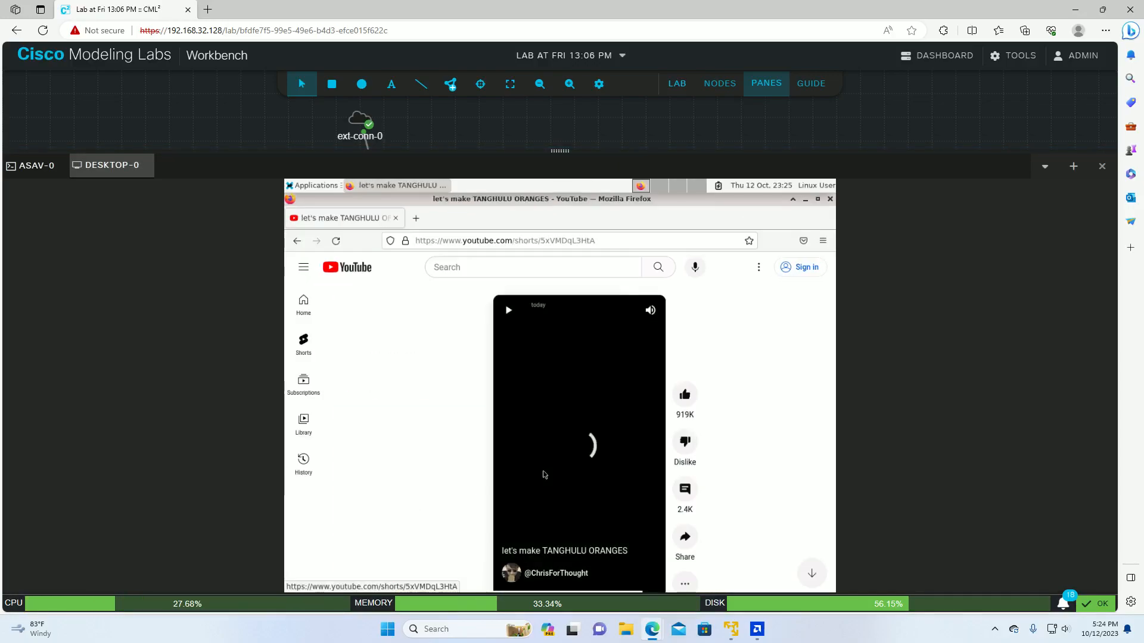
scroll(582, 429, down, 1)
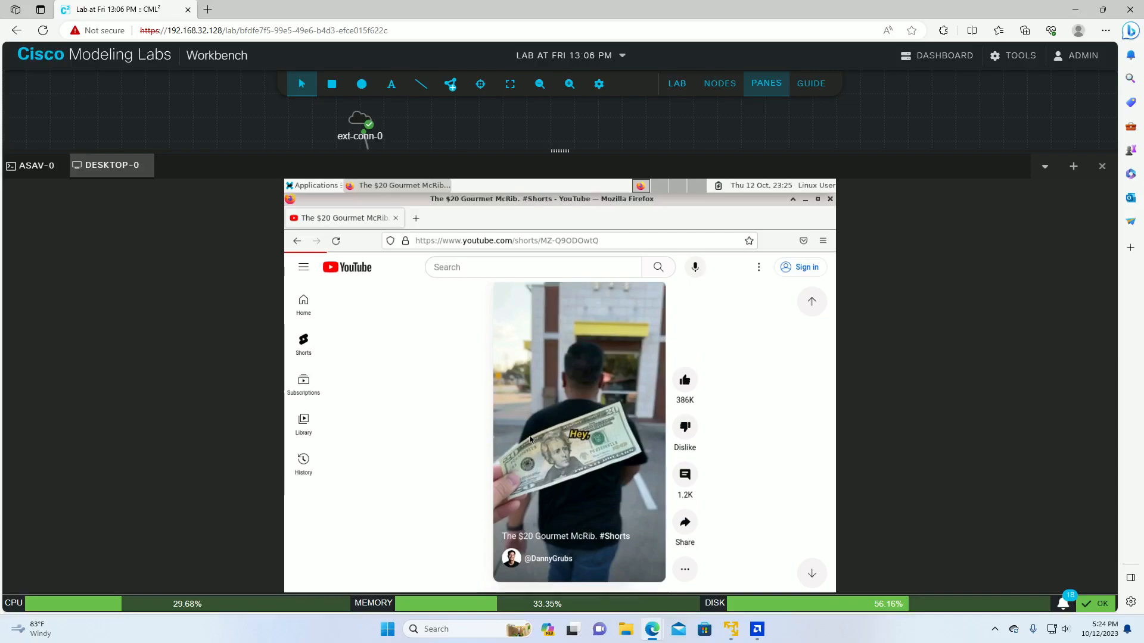
scroll(530, 440, down, 1)
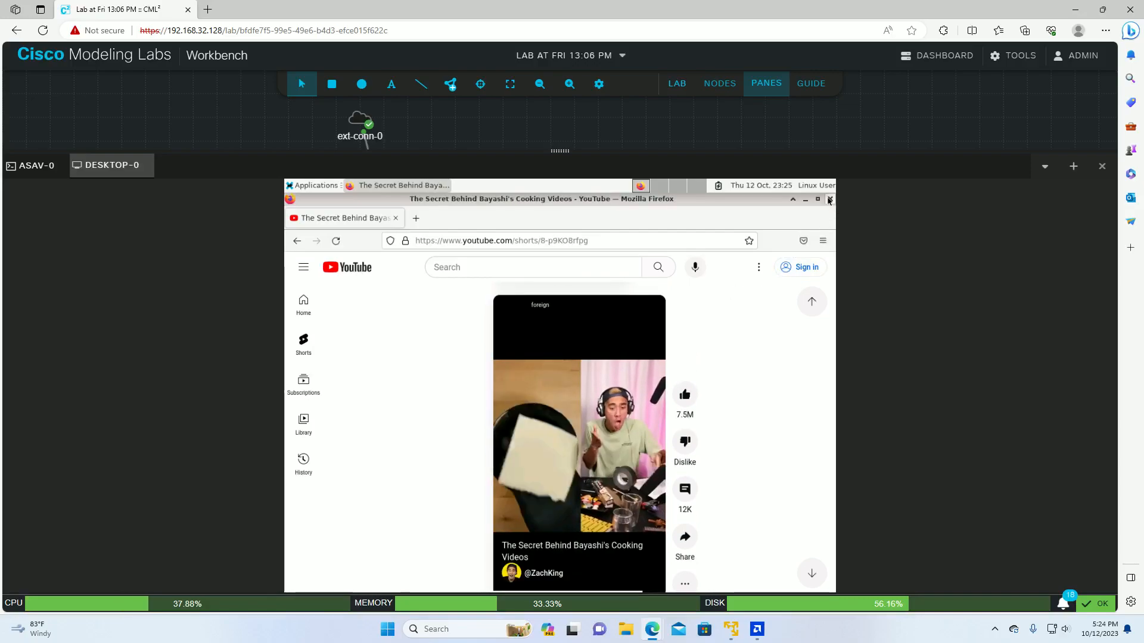
click(828, 200)
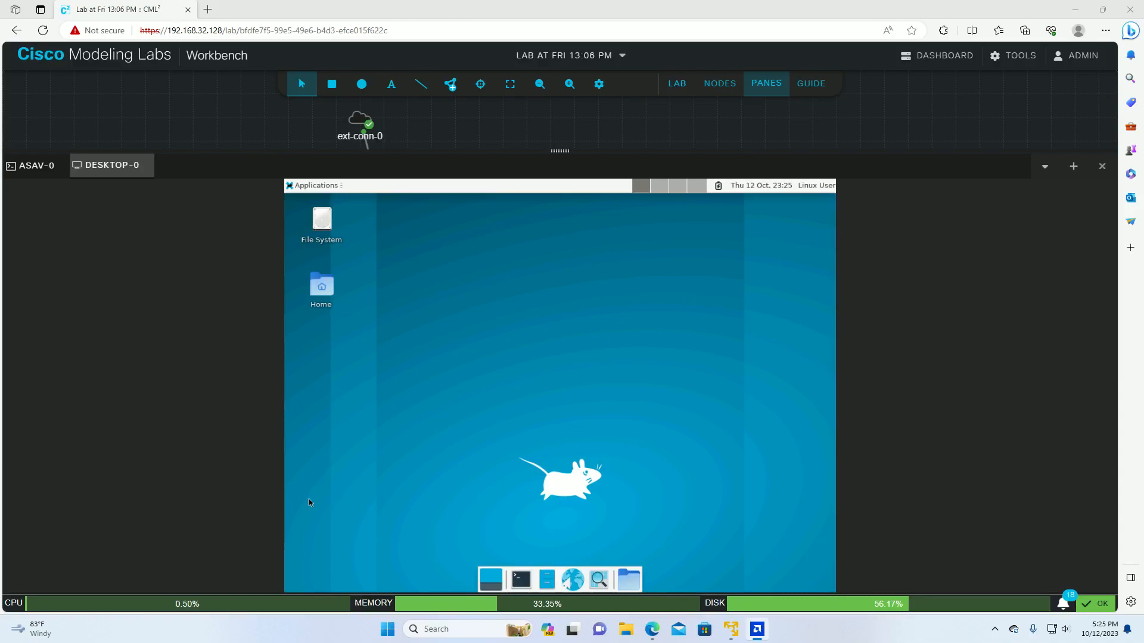
Step: Shrink the console pane in two drags until asav-0 and server-0 are visible
drag(560, 150, 558, 352)
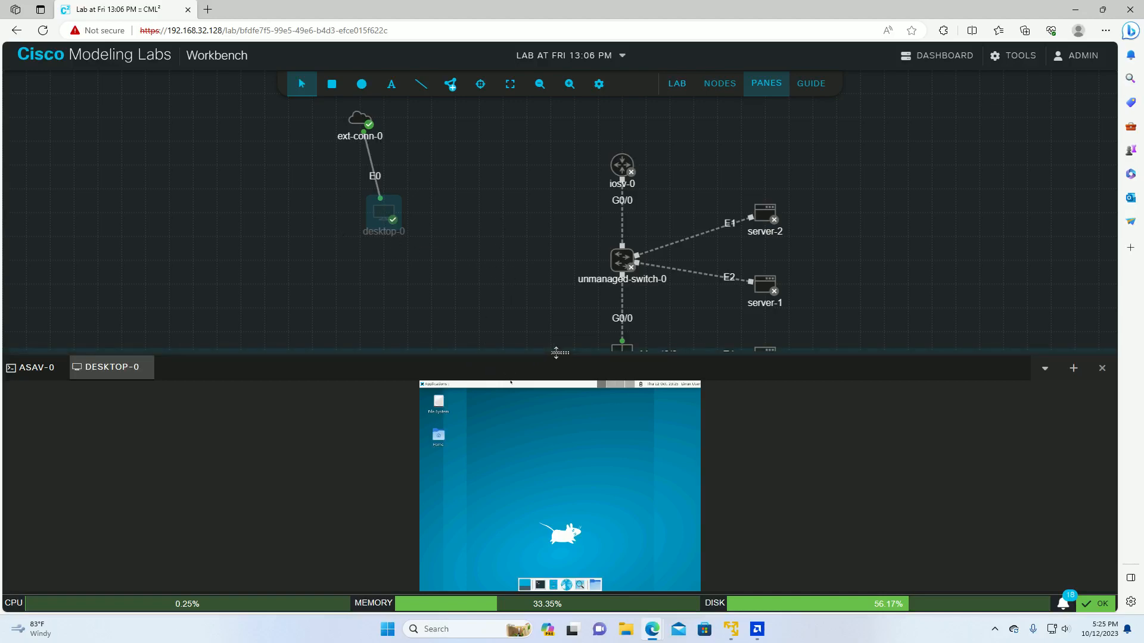
drag(559, 353, 560, 435)
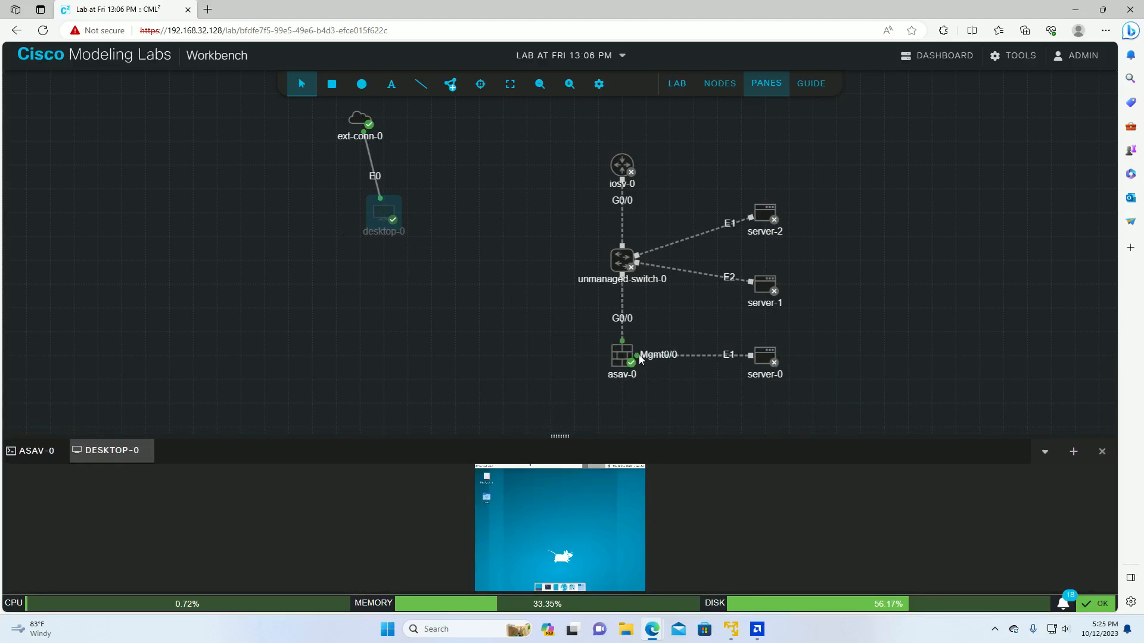